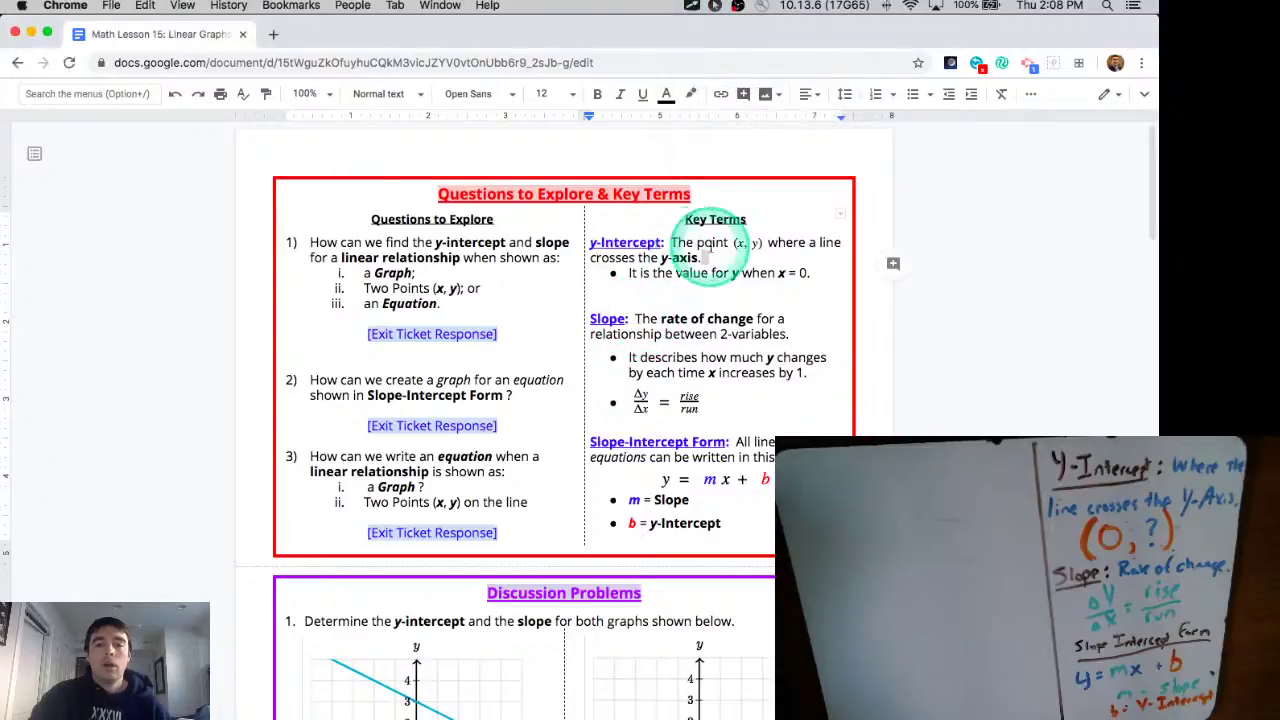
# - Review the y-Intercept and Slope definitions under Key Terms, highlighting each while reading
pyautogui.click(597, 242)
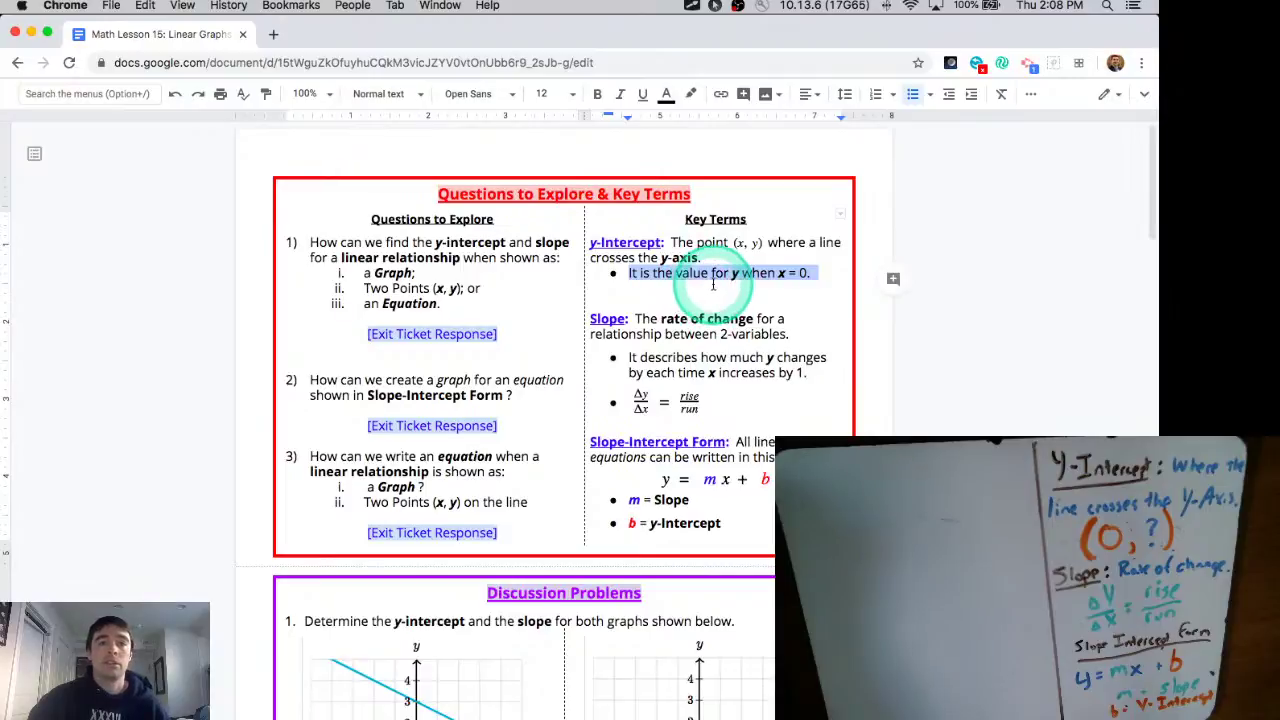
pyautogui.scroll(-1, 715, 285)
pyautogui.click(789, 316)
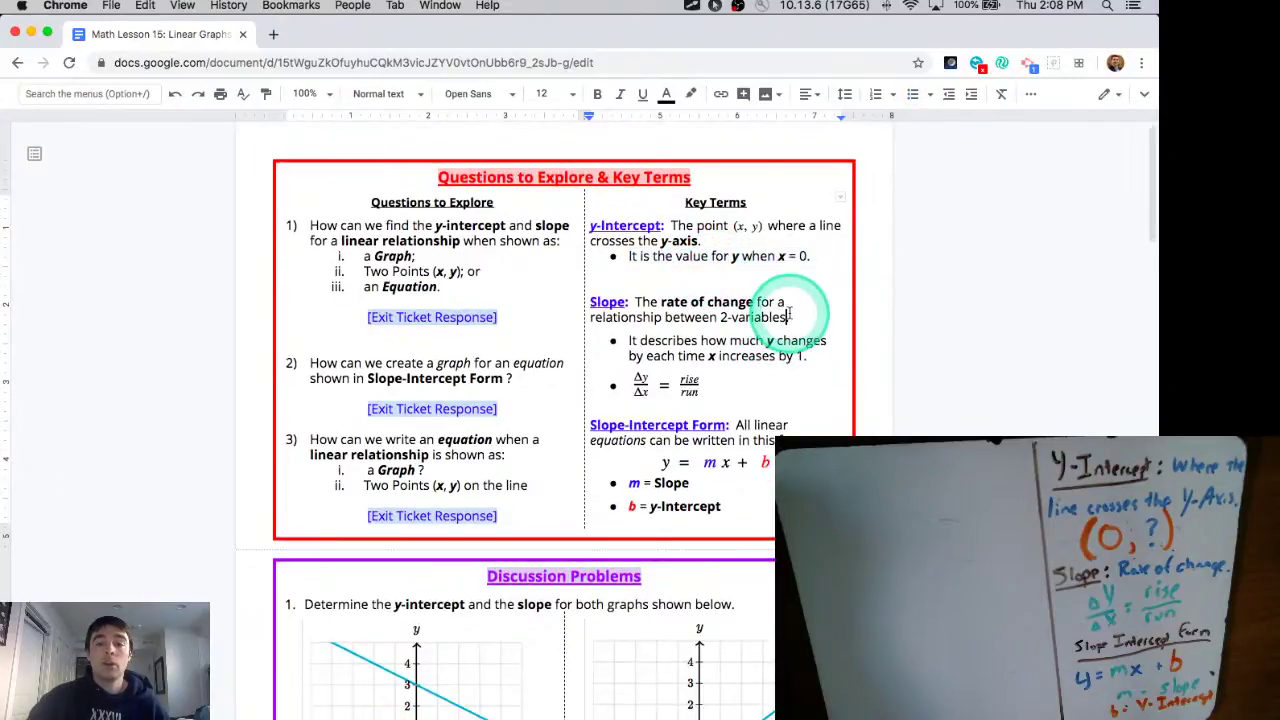
pyautogui.moveTo(789, 316); pyautogui.dragTo(571, 296)
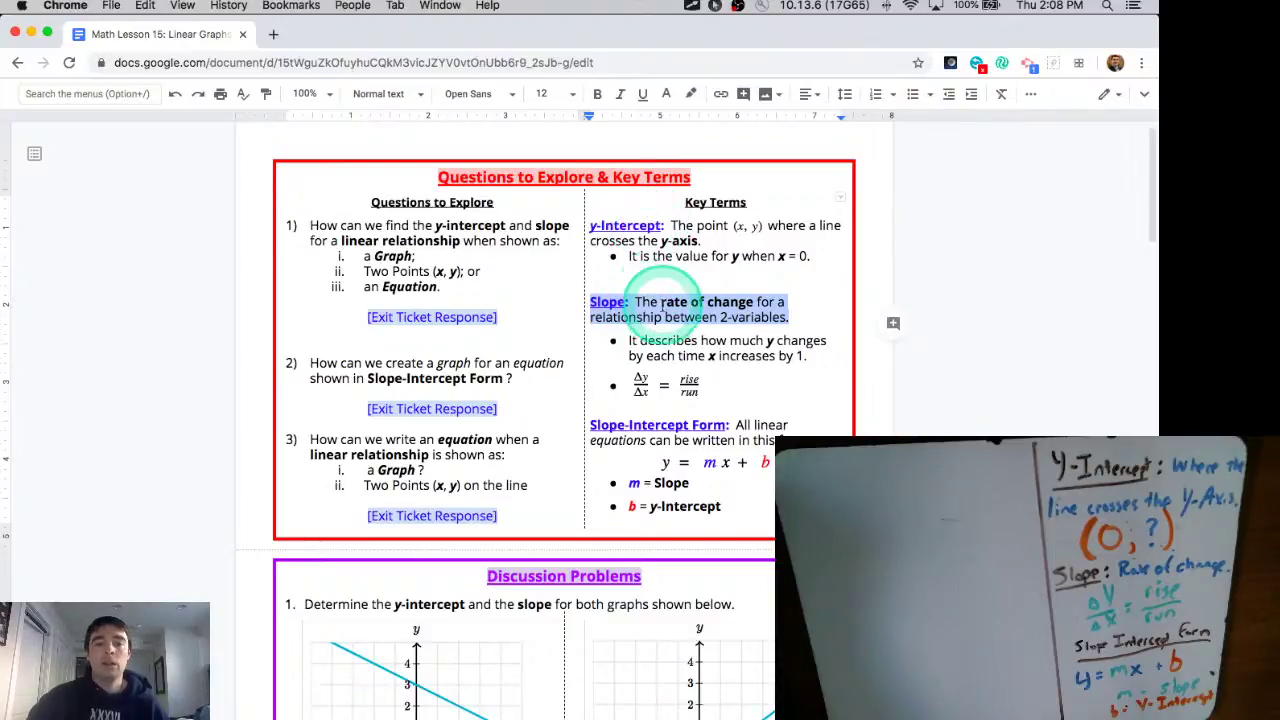
pyautogui.click(718, 302)
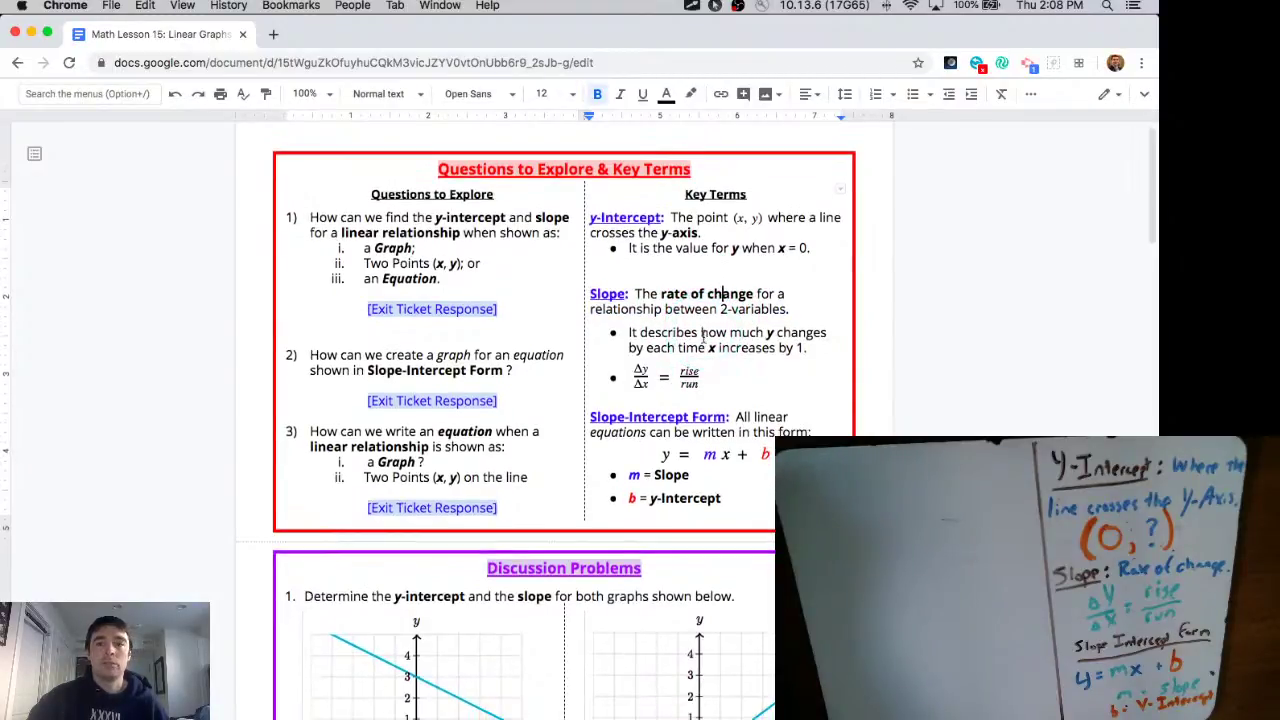
# - Highlight the instruction of discussion problem 1 and enlarge the page to 125%
pyautogui.scroll(-3, 703, 339)
pyautogui.scroll(-5, 703, 339)
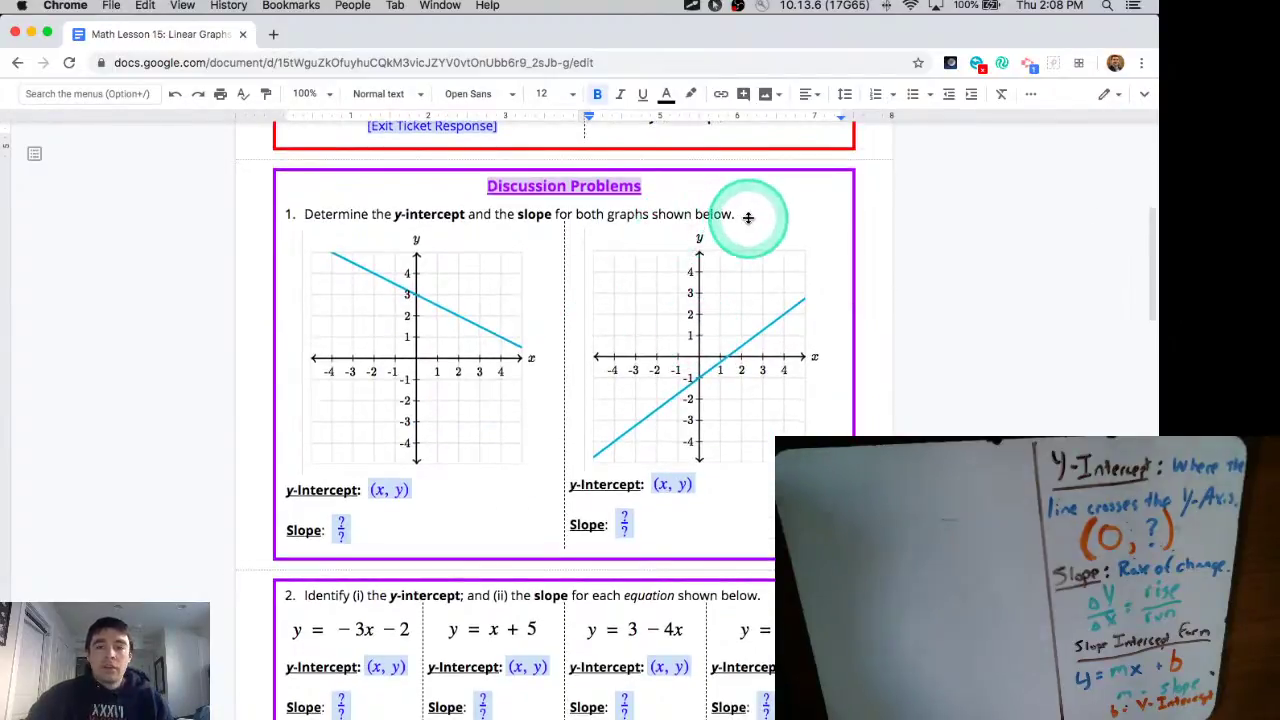
pyautogui.moveTo(740, 214); pyautogui.dragTo(293, 211)
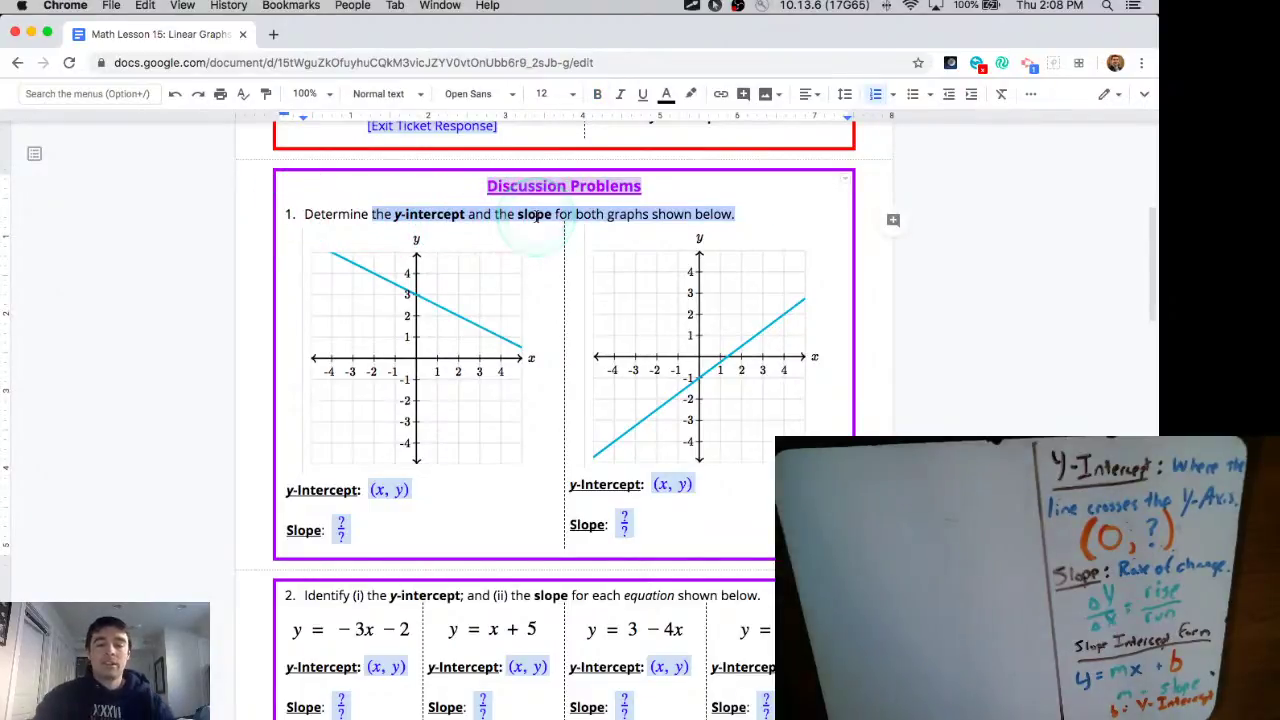
pyautogui.press('super+equal')
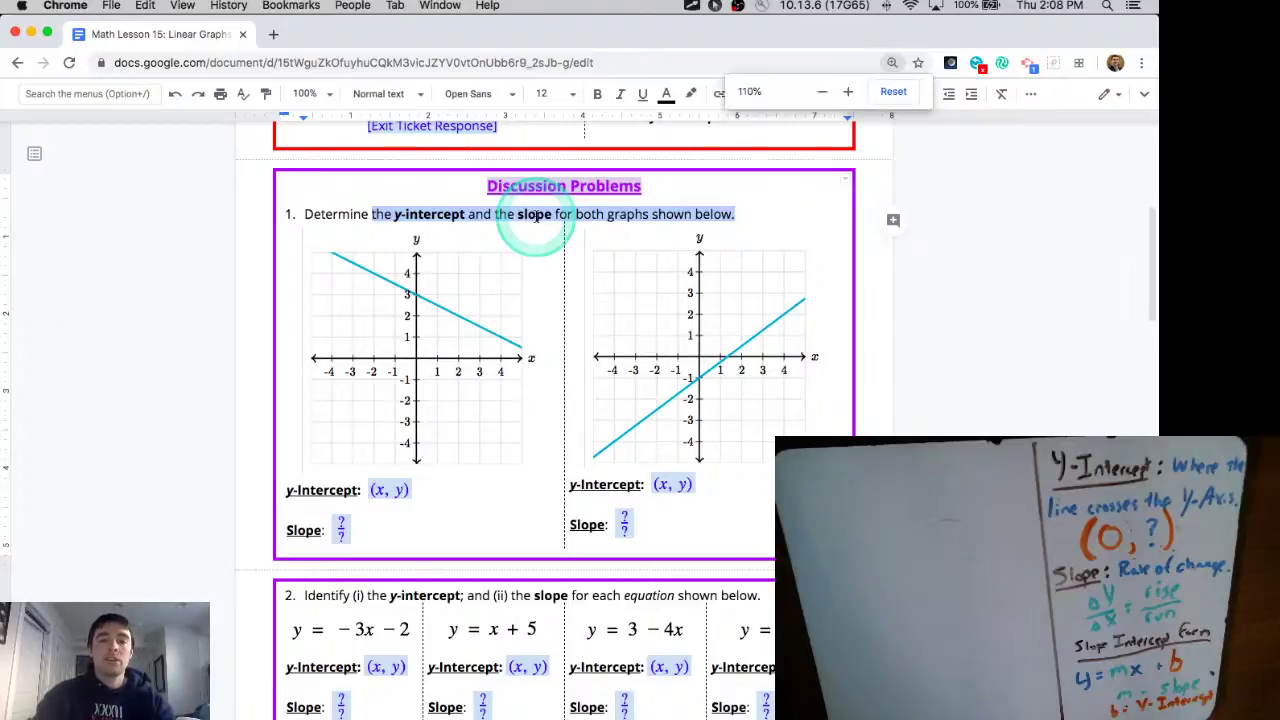
pyautogui.press('super+equal')
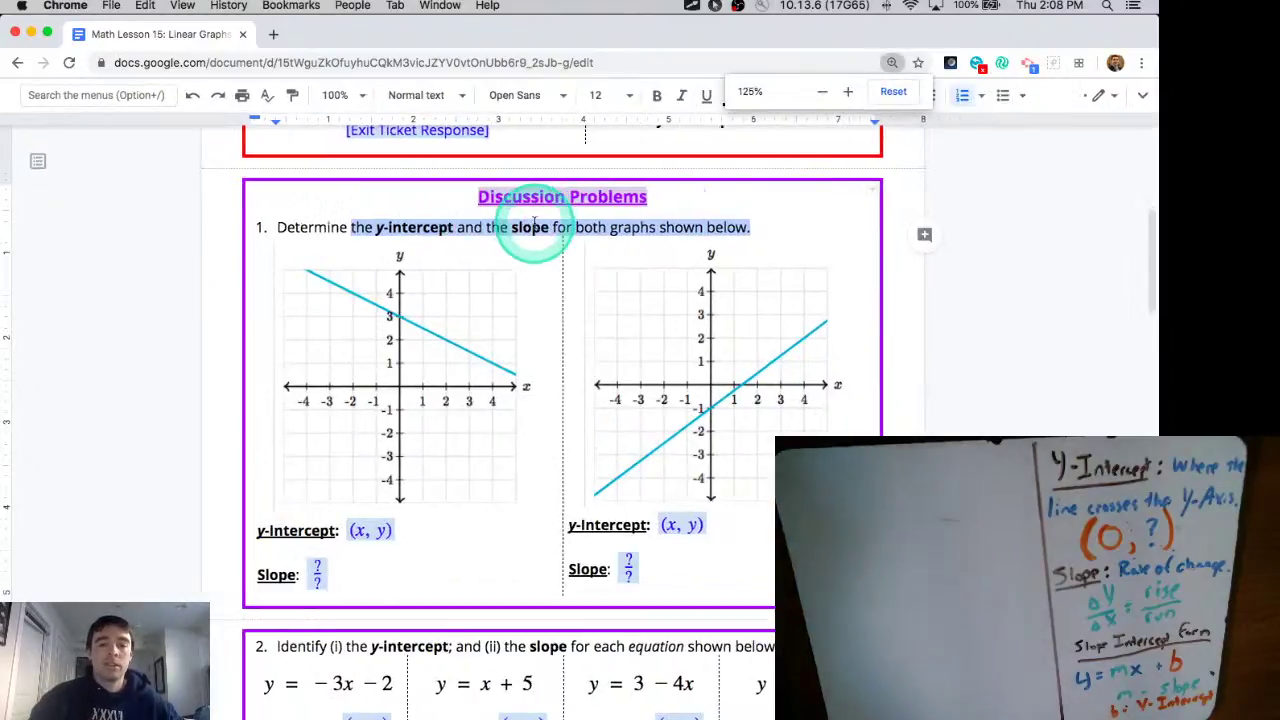
pyautogui.click(497, 229)
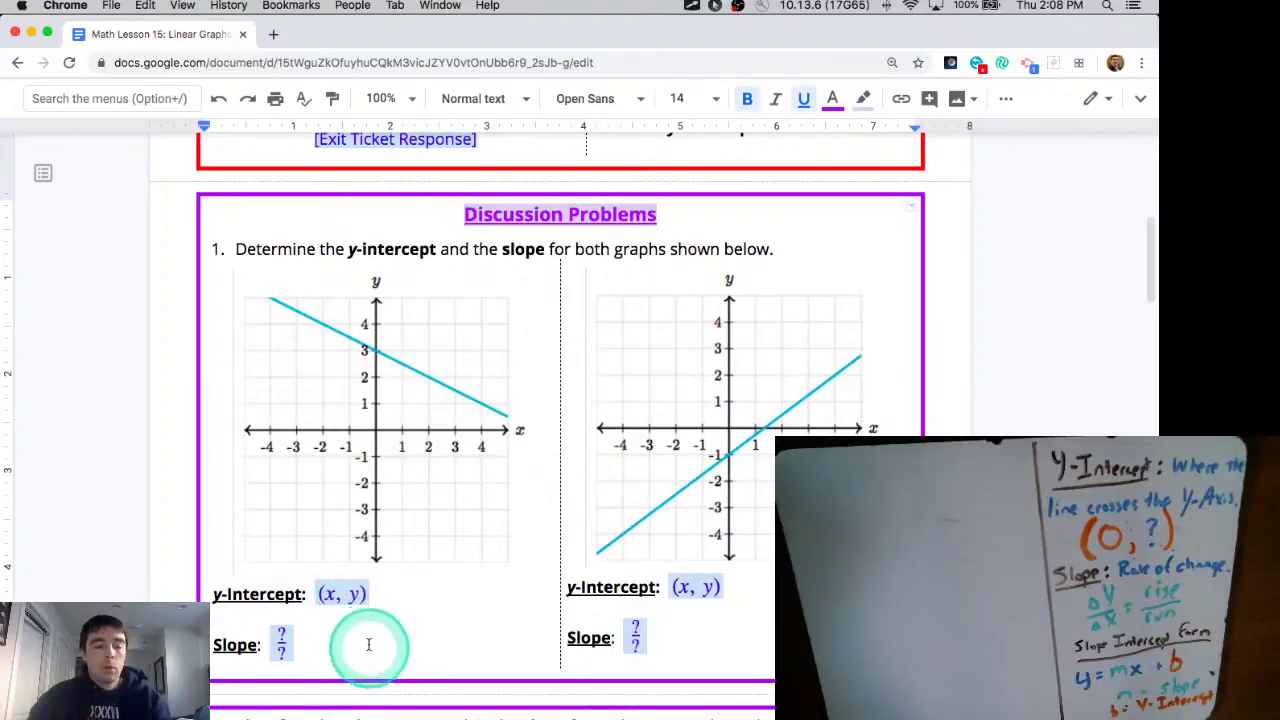
# - With the screen annotation pen, mark the first graph's y-intercept in red and handwrite (x, y) beside it
pyautogui.hotkey('ctrl', 'Tab')
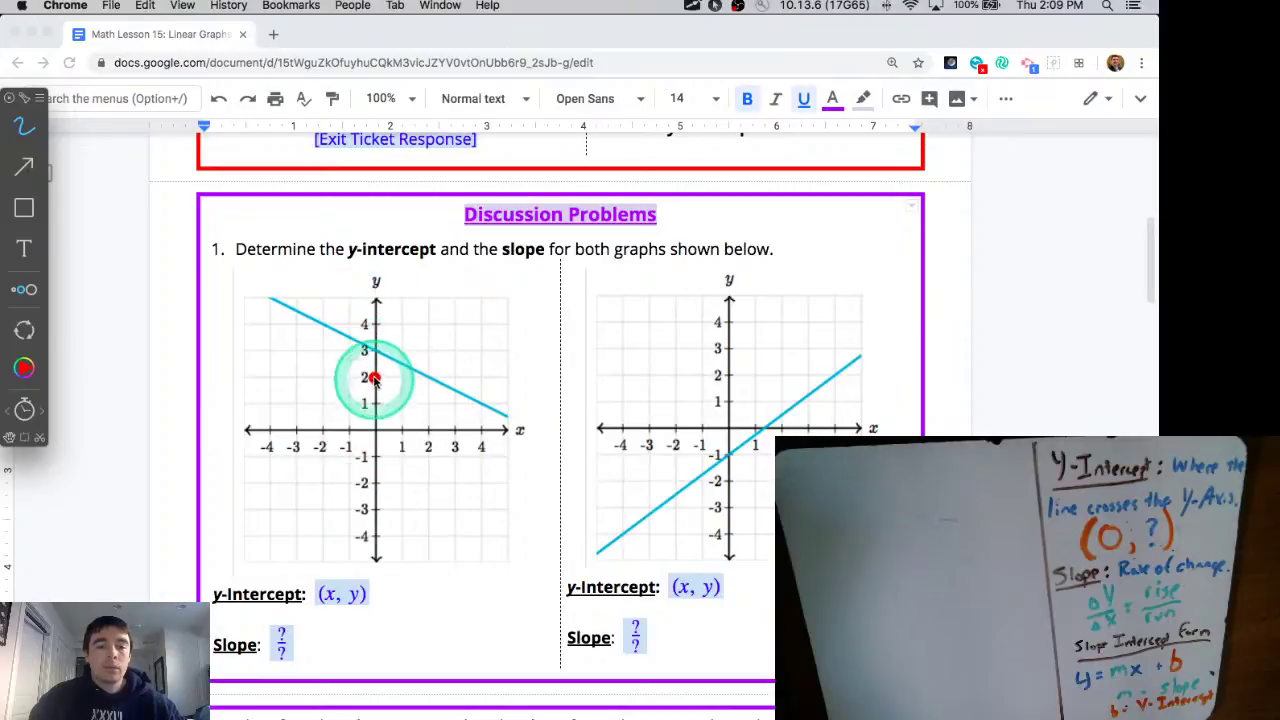
pyautogui.moveTo(372, 352); pyautogui.dragTo(376, 350)
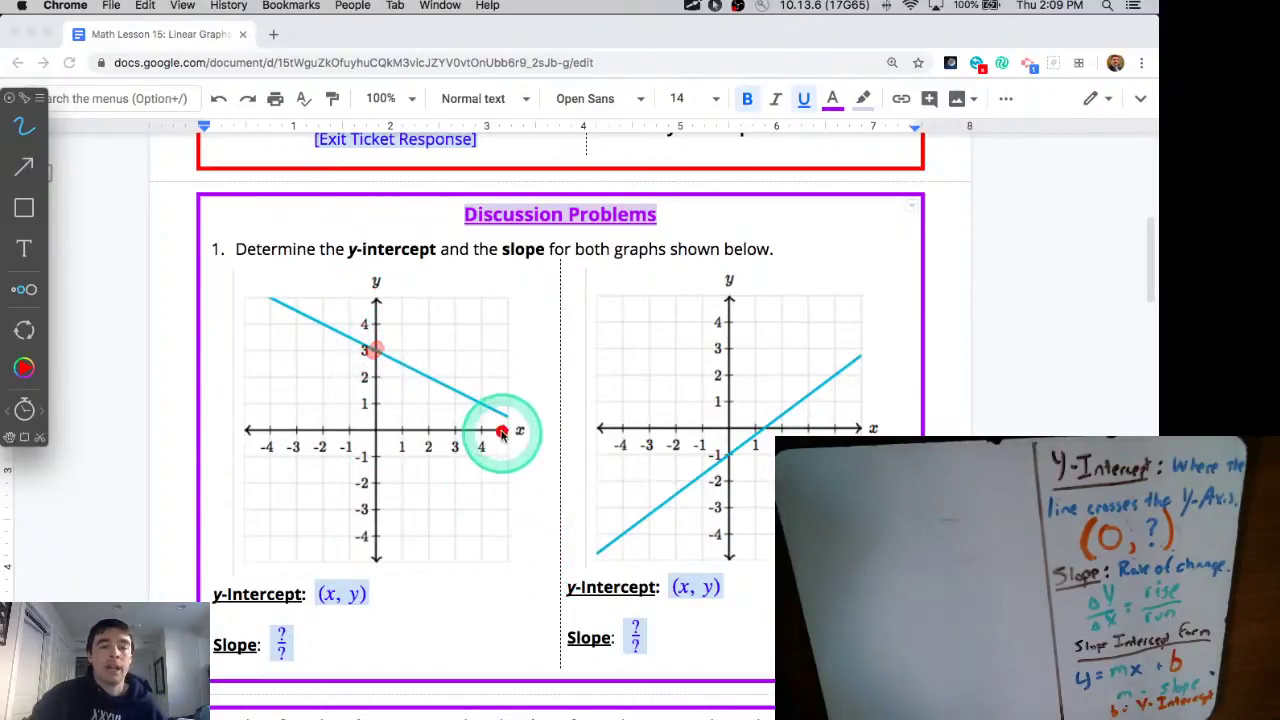
pyautogui.moveTo(374, 350); pyautogui.dragTo(377, 353)
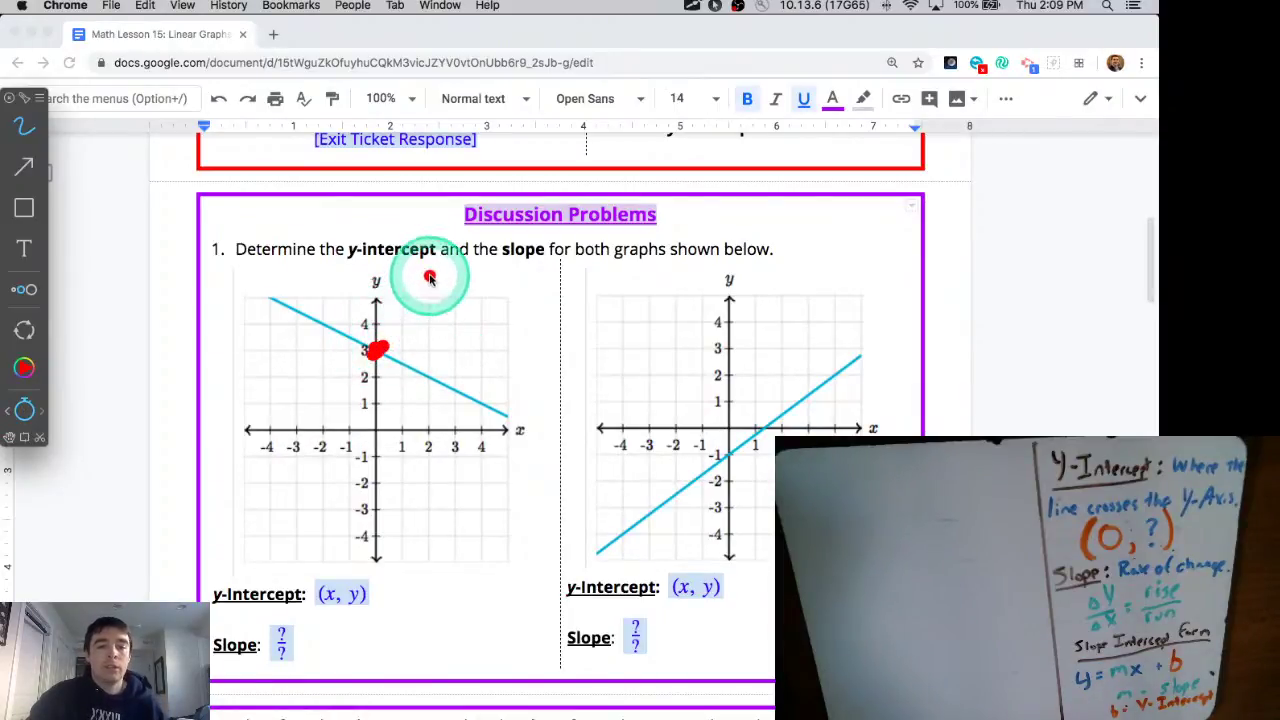
pyautogui.moveTo(429, 277); pyautogui.dragTo(416, 356)
pyautogui.moveTo(504, 271)
pyautogui.mouseDown()
pyautogui.moveTo(528, 288)
pyautogui.moveTo(532, 352)
pyautogui.moveTo(474, 361)
pyautogui.mouseUp()
pyautogui.moveTo(429, 305)
pyautogui.mouseDown()
pyautogui.moveTo(453, 335)
pyautogui.moveTo(437, 332)
pyautogui.moveTo(510, 334)
pyautogui.moveTo(511, 373)
pyautogui.mouseUp()
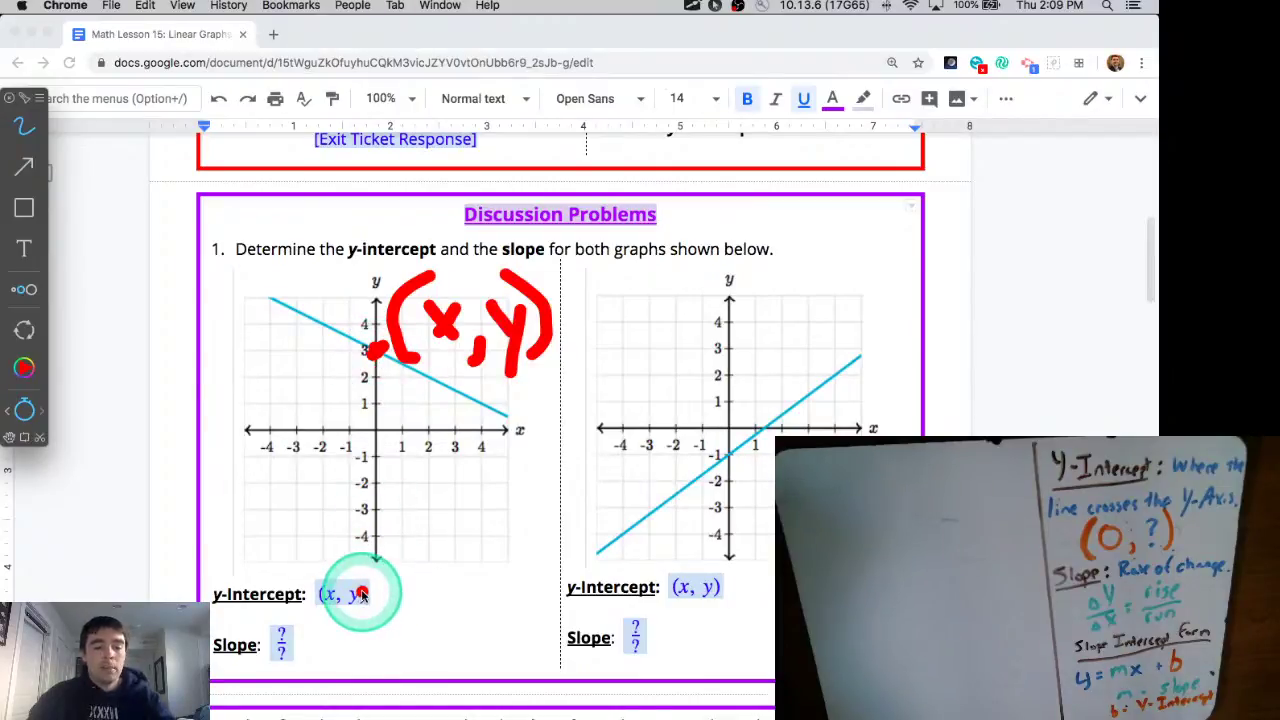
pyautogui.press('Escape')
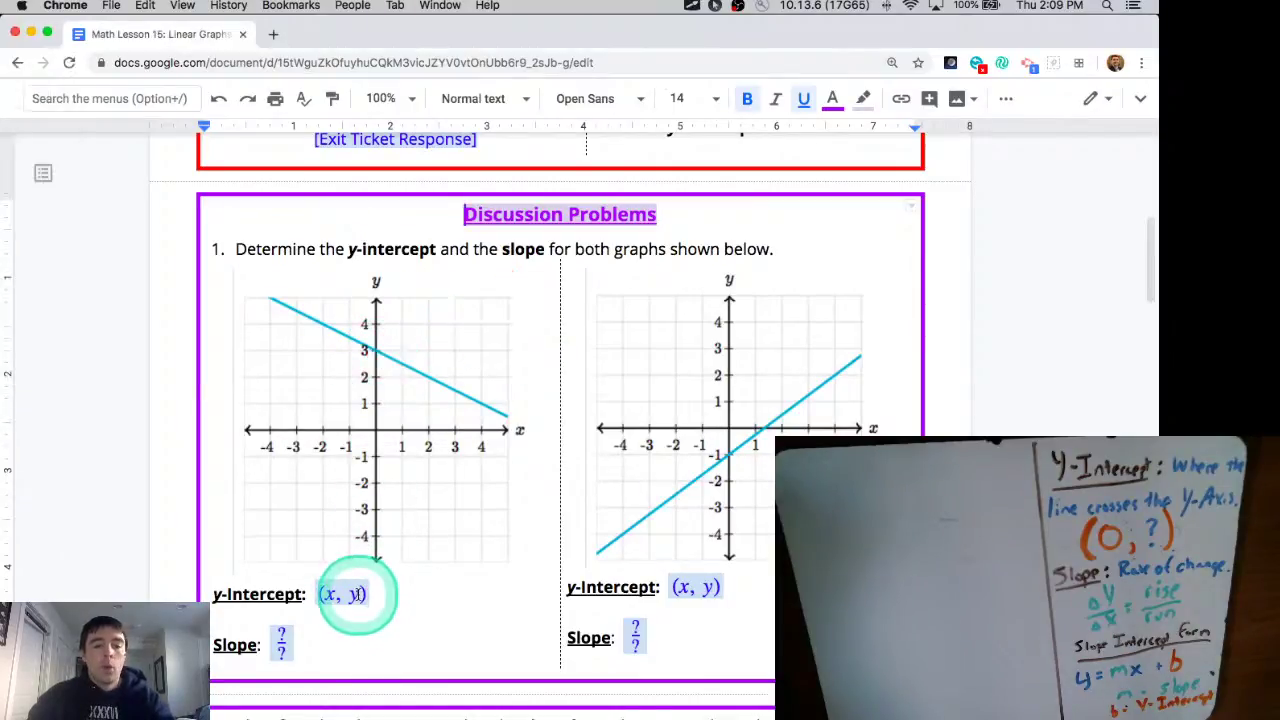
# - Replace the (x, y) placeholder in the first graph's y-Intercept answer with (0, 3)
pyautogui.click(358, 594)
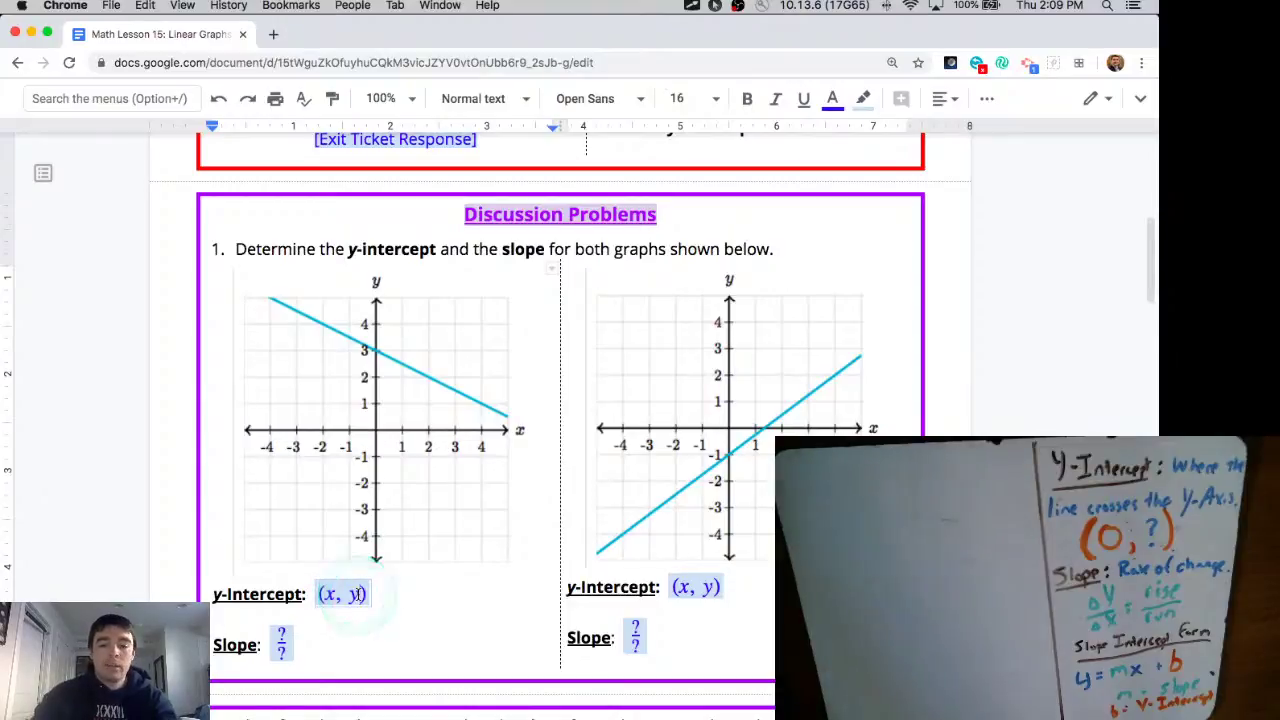
pyautogui.press('BackSpace')
pyautogui.write('3')
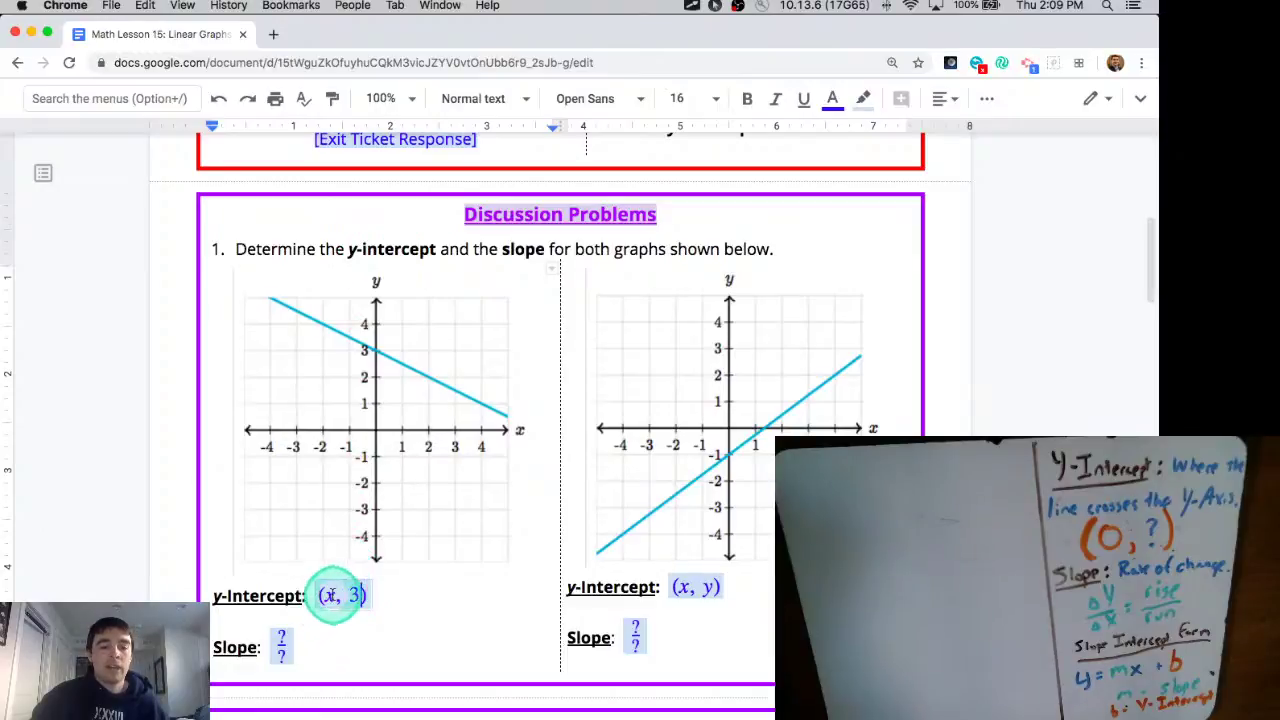
pyautogui.click(335, 595)
pyautogui.press('BackSpace')
pyautogui.write('0')
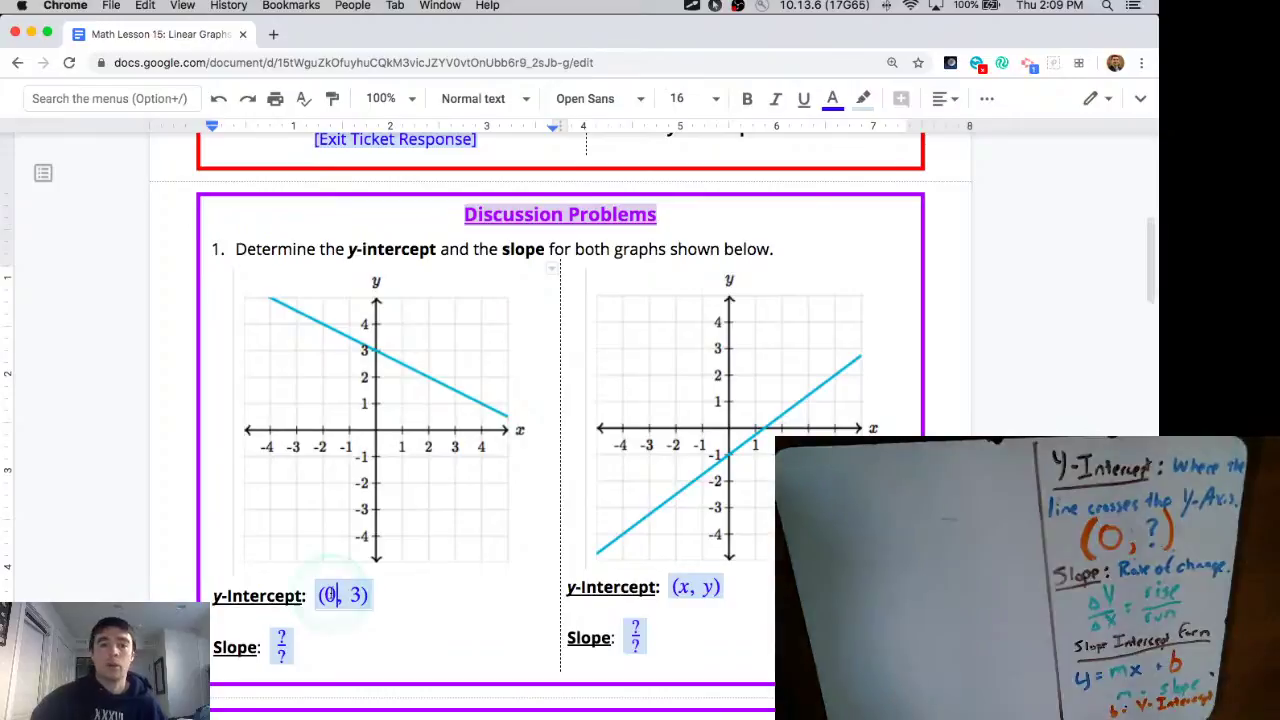
pyautogui.click(347, 596)
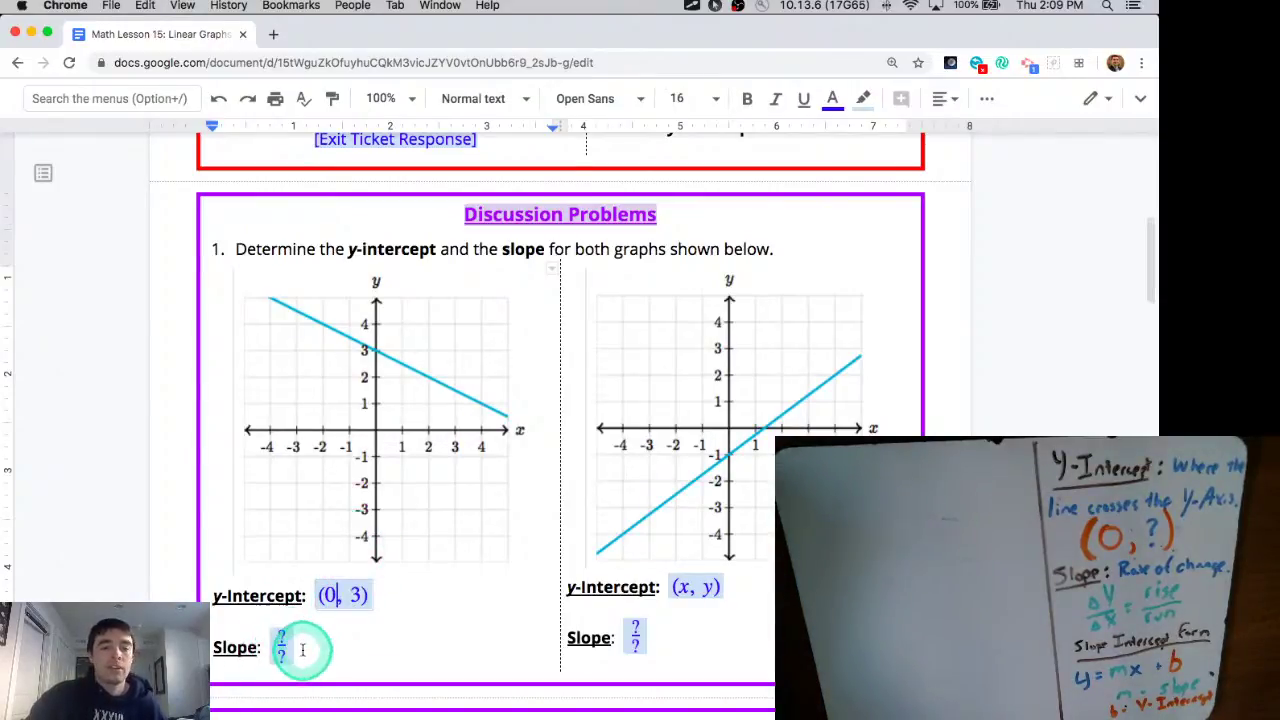
# - Clear the earlier pen annotations and mark red points on the first graph's line at (0, 3), (2, 2), (-2, 4) and (-4, 5)
pyautogui.click(303, 650)
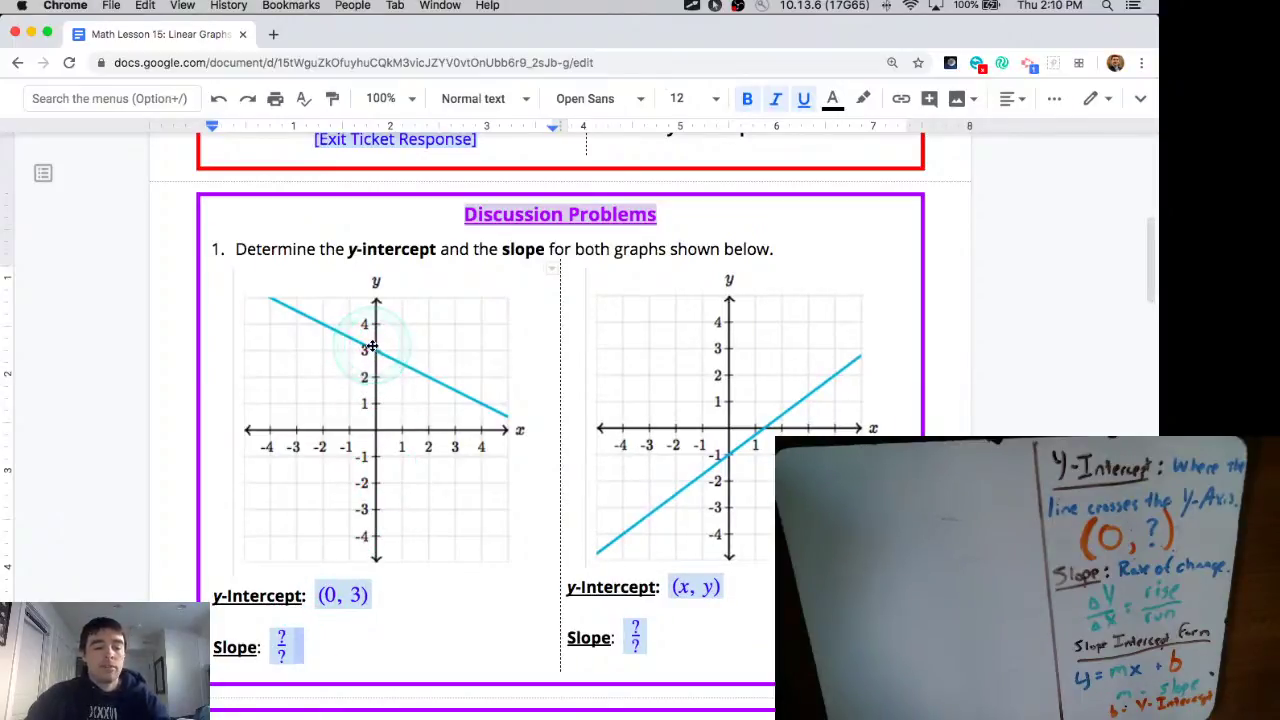
pyautogui.press('super+shift+d')
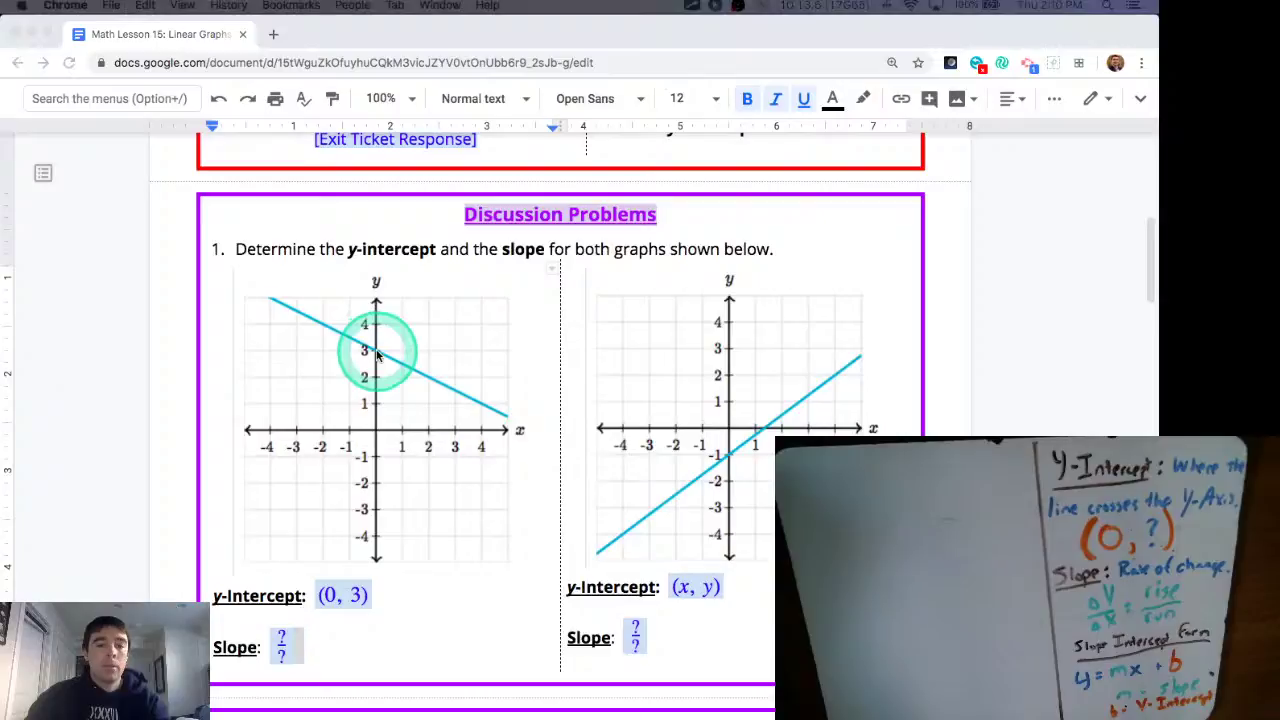
pyautogui.click(375, 358)
pyautogui.press('super+Tab')
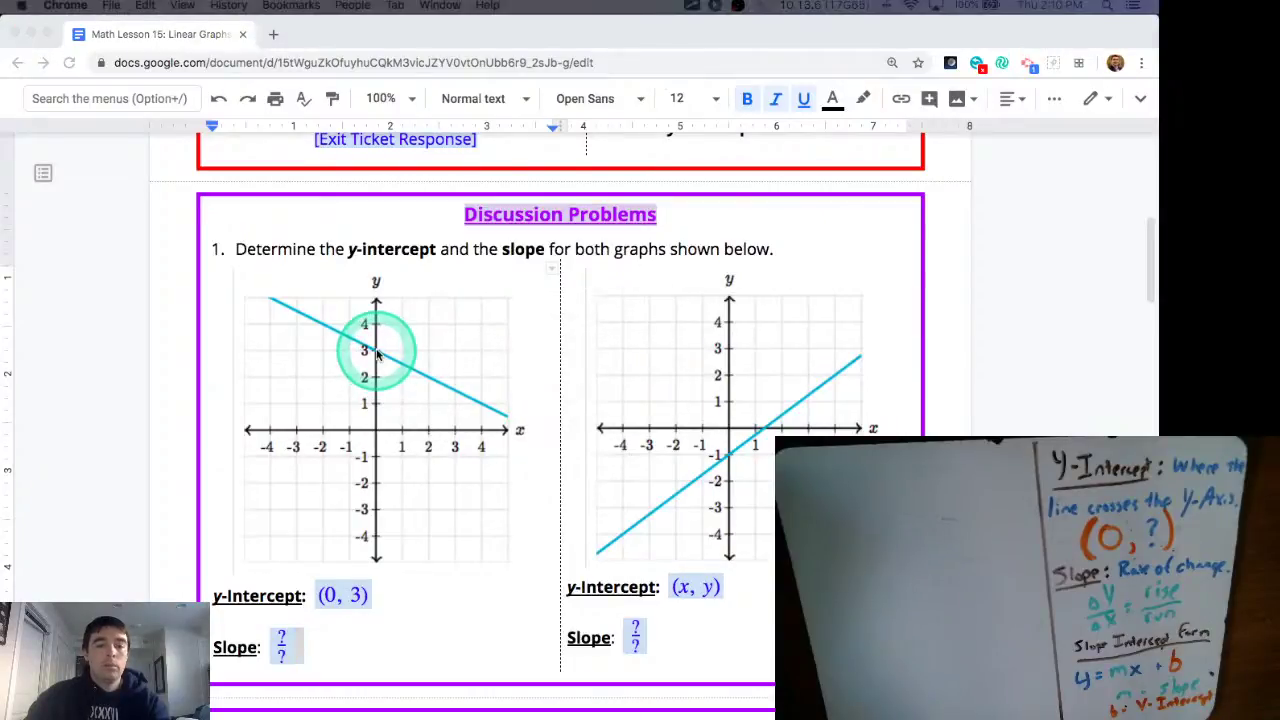
pyautogui.hotkey('alt', 'Tab')
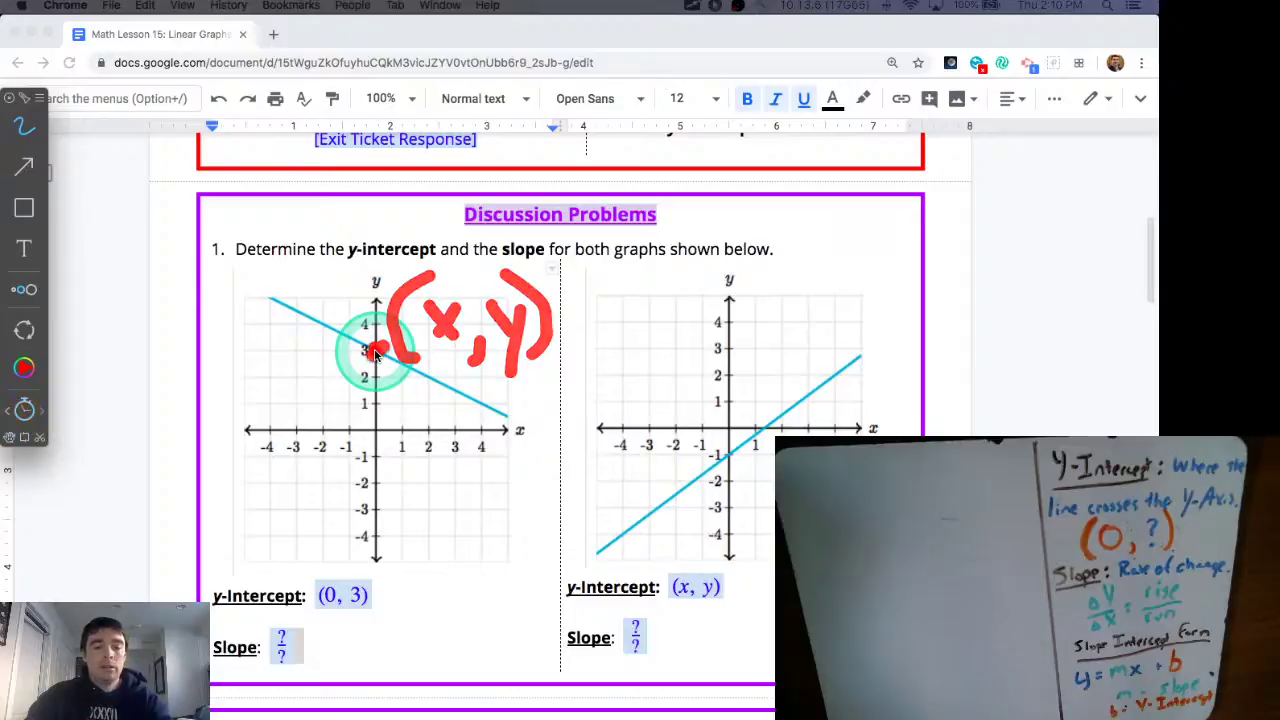
pyautogui.press('Escape')
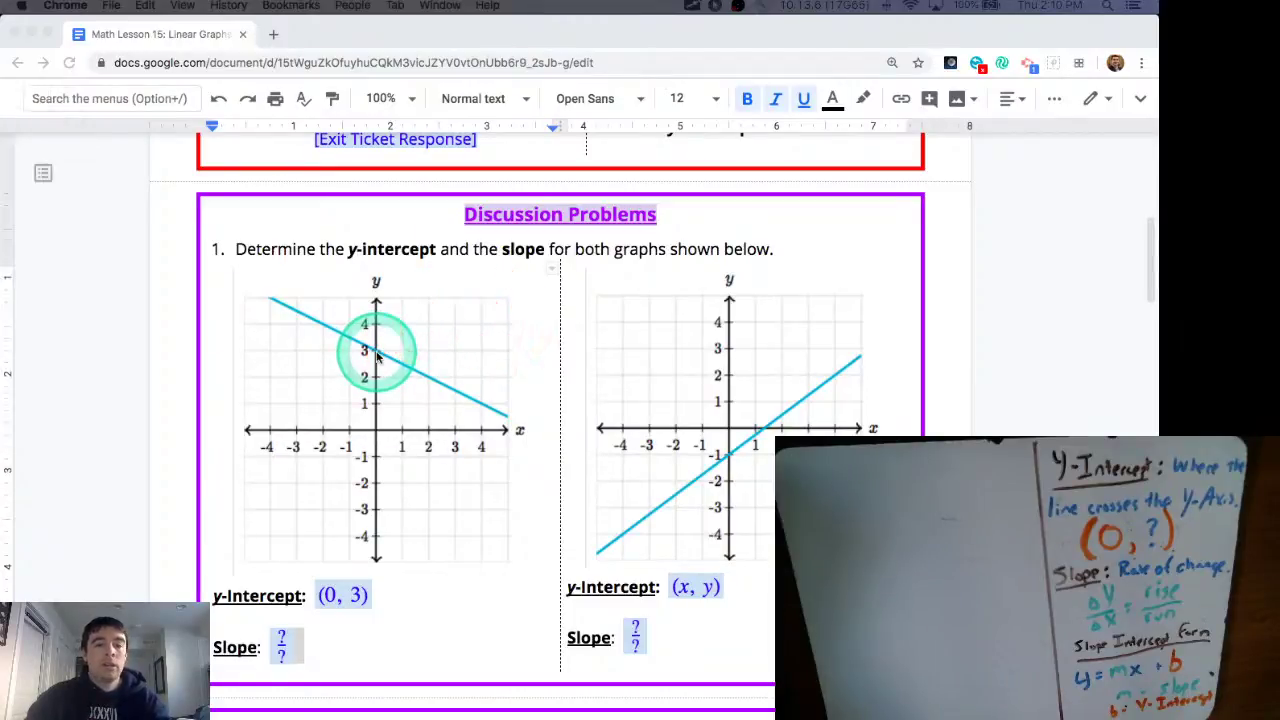
pyautogui.hotkey('ctrl', 'shift', 'a')
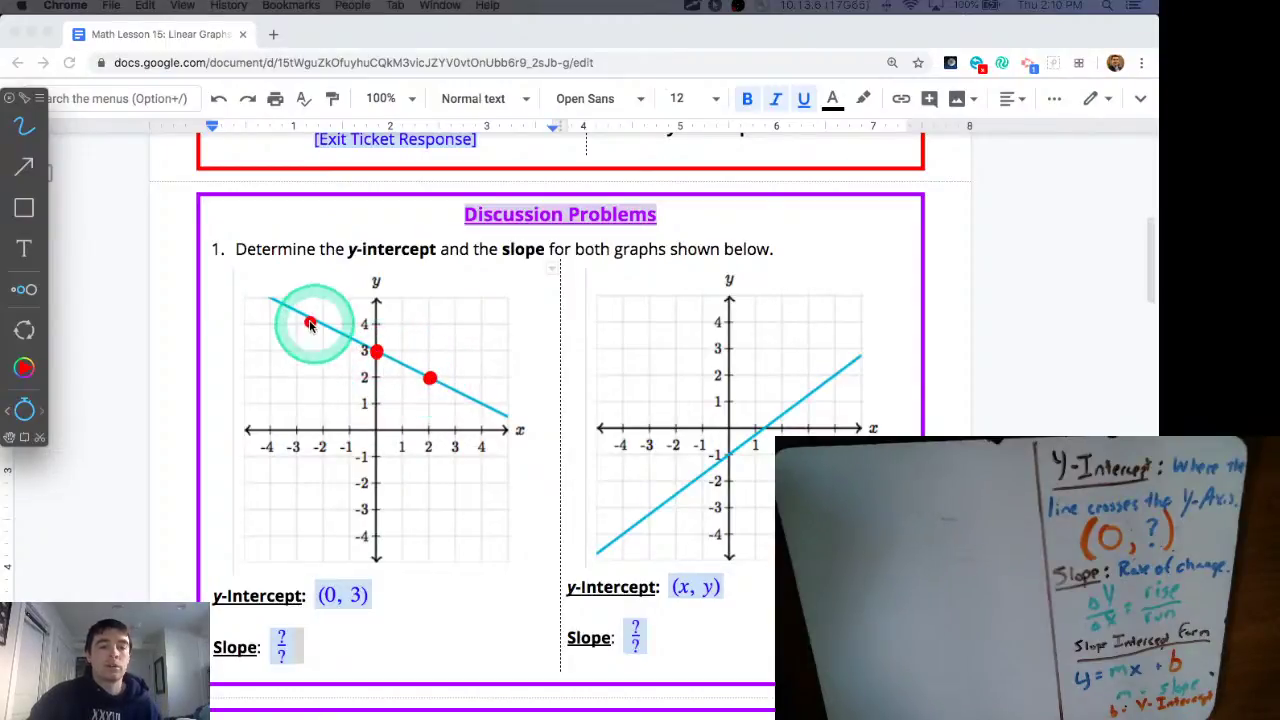
pyautogui.click(268, 297)
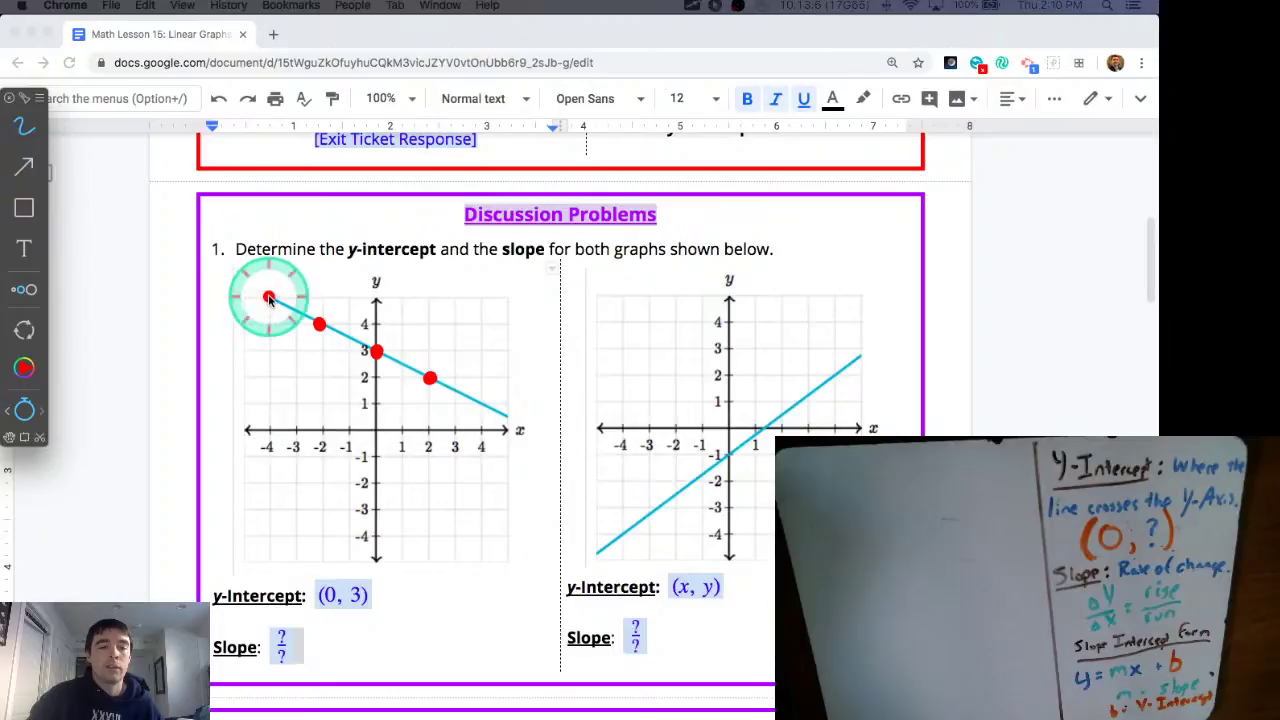
pyautogui.click(274, 298)
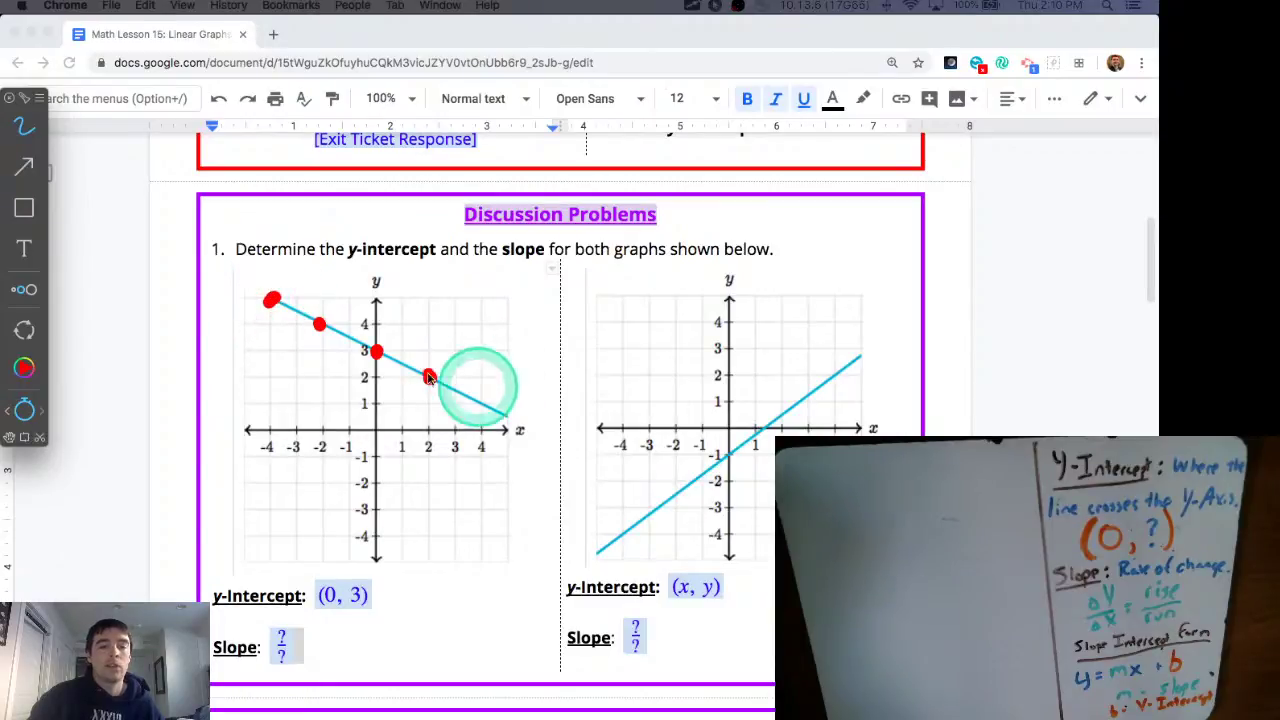
# - Draw the rise-and-run path from (0, 3) to (2, 2) on the first graph, labelled -1 and +2
pyautogui.click(388, 362)
pyautogui.moveTo(376, 352)
pyautogui.mouseDown()
pyautogui.moveTo(375, 367)
pyautogui.moveTo(433, 380)
pyautogui.mouseUp()
pyautogui.moveTo(297, 370)
pyautogui.mouseDown()
pyautogui.moveTo(341, 371)
pyautogui.moveTo(356, 350)
pyautogui.moveTo(359, 394)
pyautogui.moveTo(404, 422)
pyautogui.moveTo(412, 482)
pyautogui.moveTo(472, 485)
pyautogui.mouseUp()
pyautogui.moveTo(374, 432)
pyautogui.mouseDown()
pyautogui.moveTo(374, 462)
pyautogui.moveTo(349, 454)
pyautogui.mouseUp()
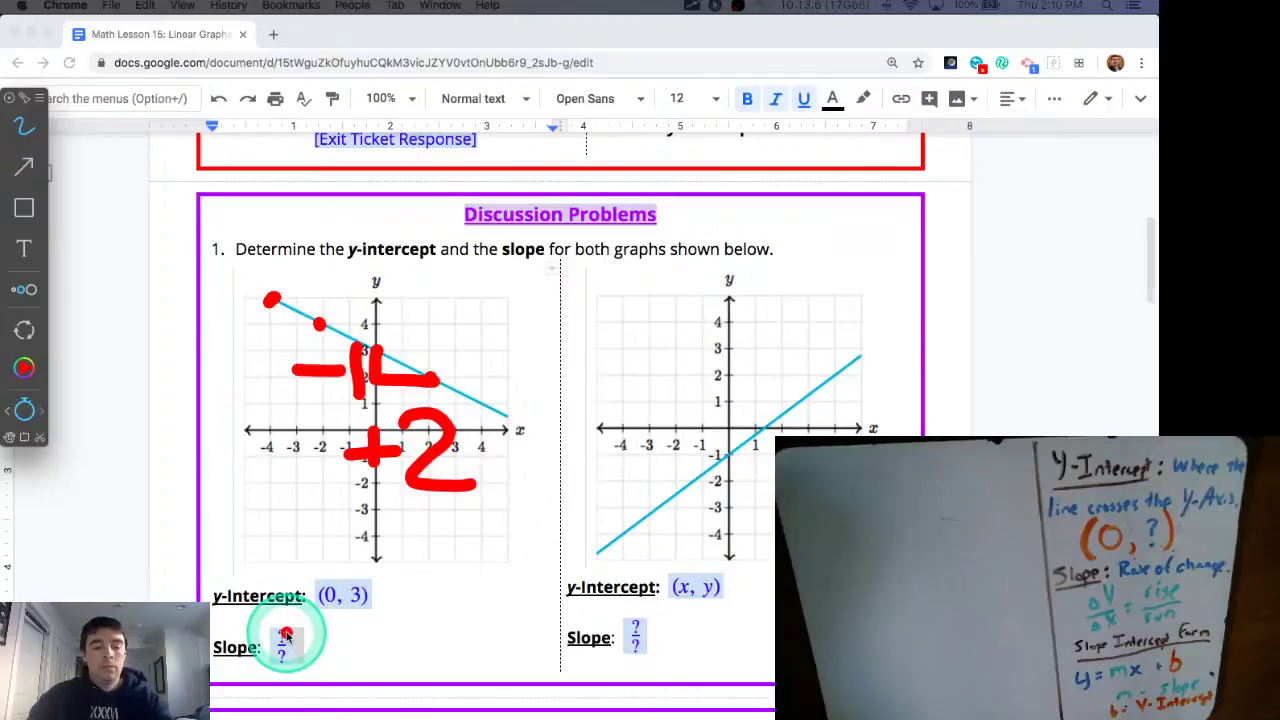
pyautogui.press('Escape')
# - Fill in the first graph's Slope fraction with numerator -1 and denominator 2
pyautogui.click(284, 637)
pyautogui.click(284, 637)
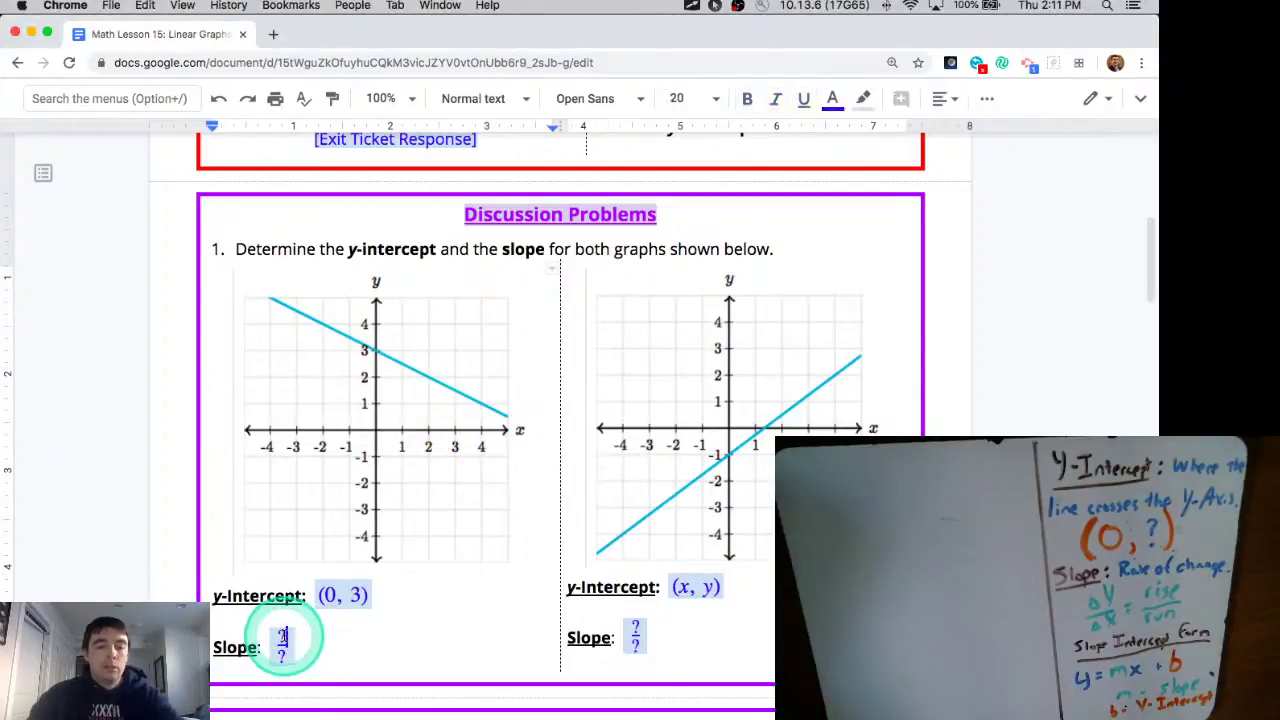
pyautogui.press('BackSpace')
pyautogui.write('-1')
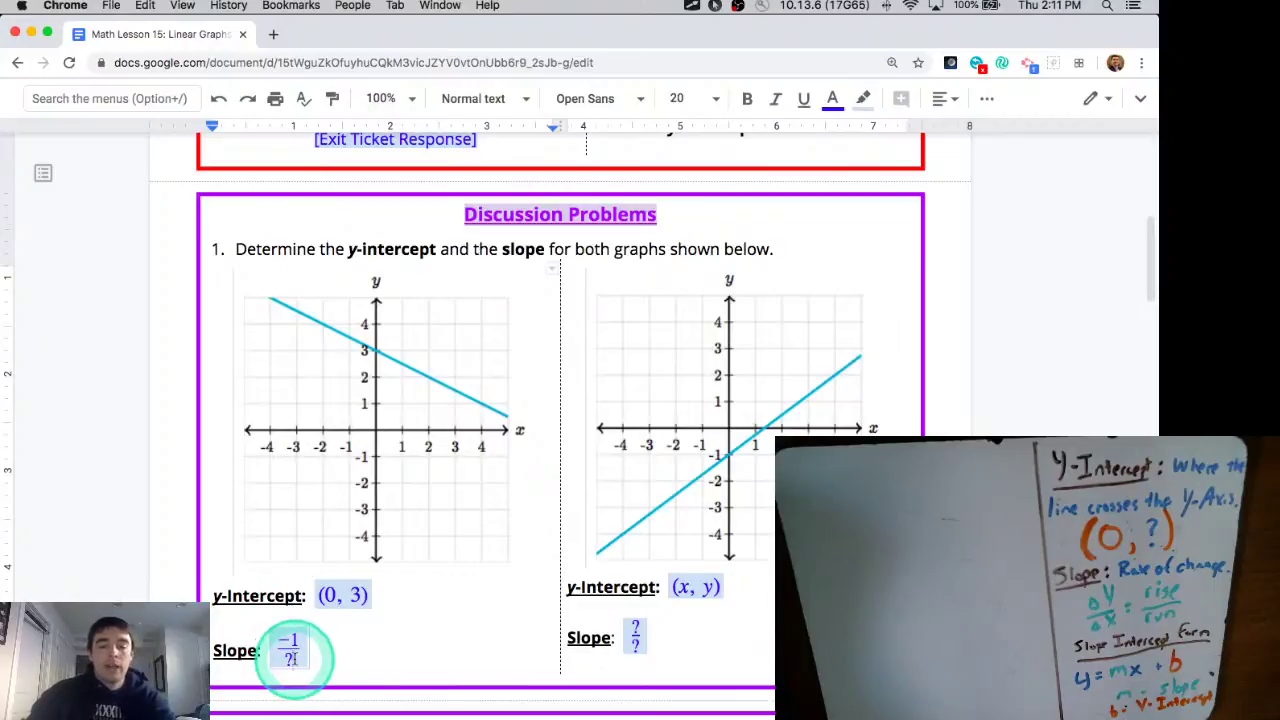
pyautogui.click(294, 658)
pyautogui.press('BackSpace')
pyautogui.write('2')
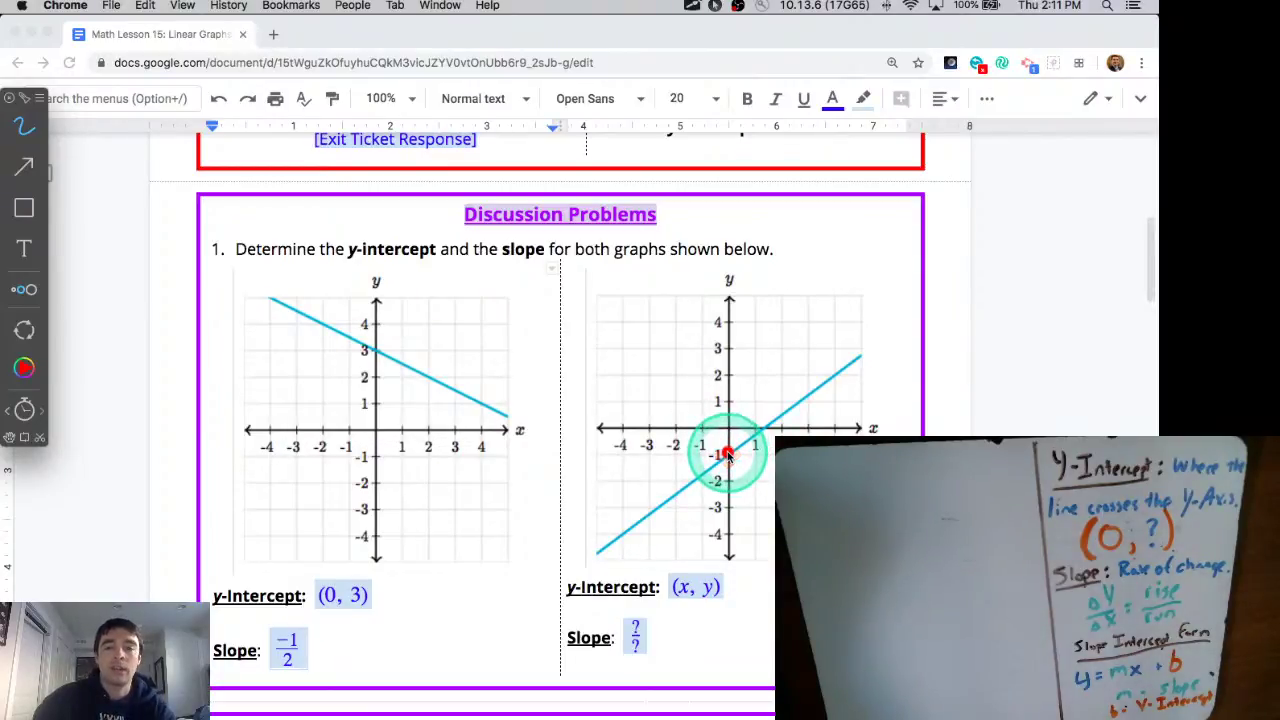
# - Mark the second graph's y-intercept with a red dot and set its y-Intercept answer to (0, -1)
pyautogui.moveTo(731, 453); pyautogui.dragTo(722, 458)
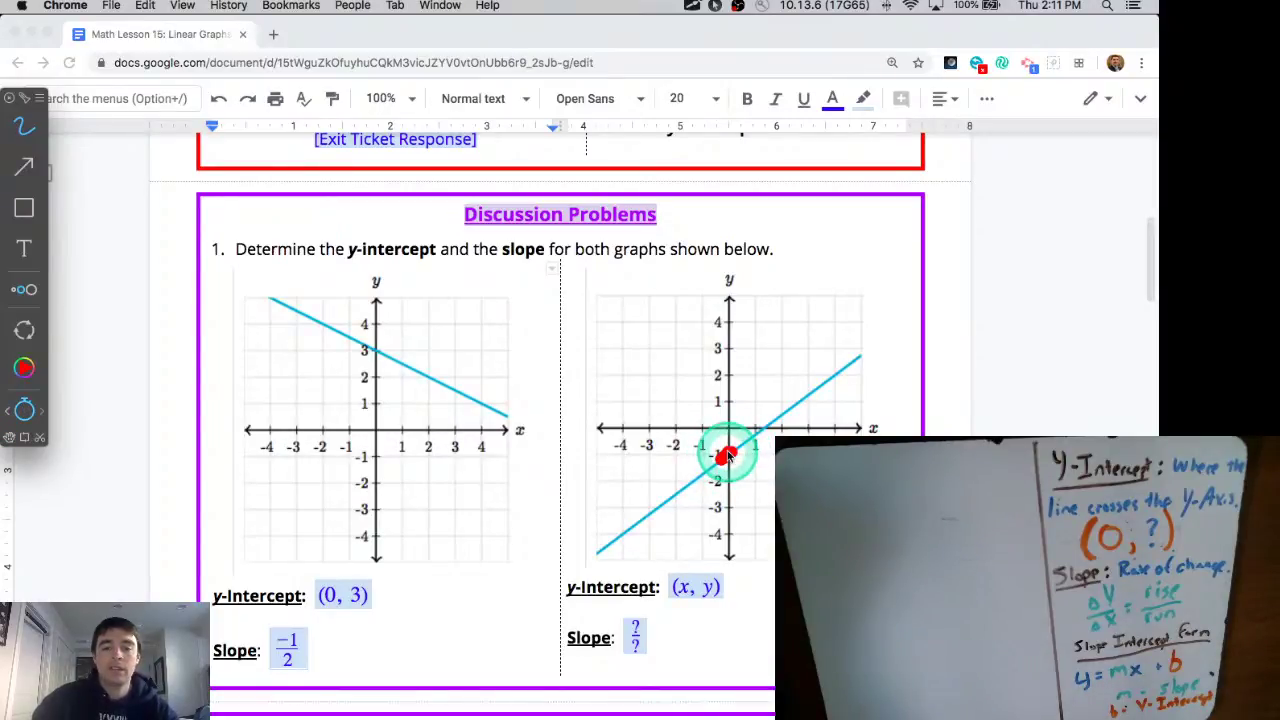
pyautogui.press('Escape')
pyautogui.click(713, 586)
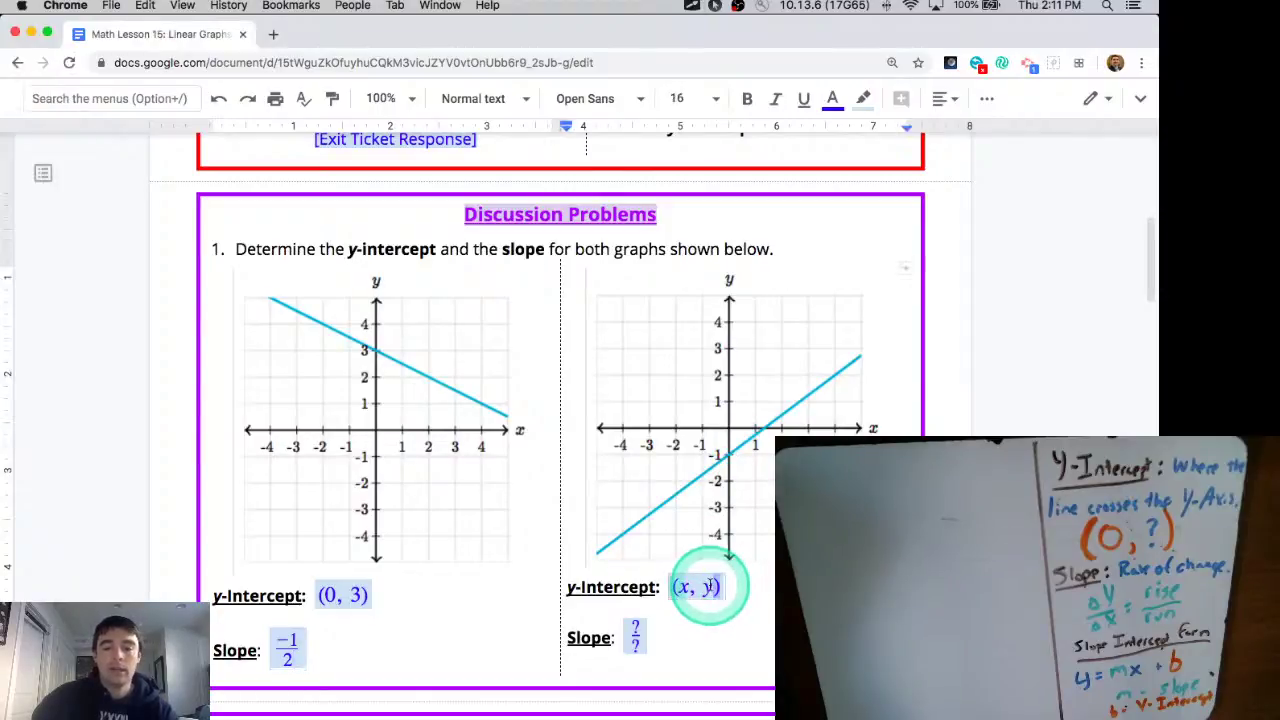
pyautogui.press('BackSpace')
pyautogui.write('-1')
pyautogui.press('Left')
pyautogui.press('BackSpace')
pyautogui.write('0')
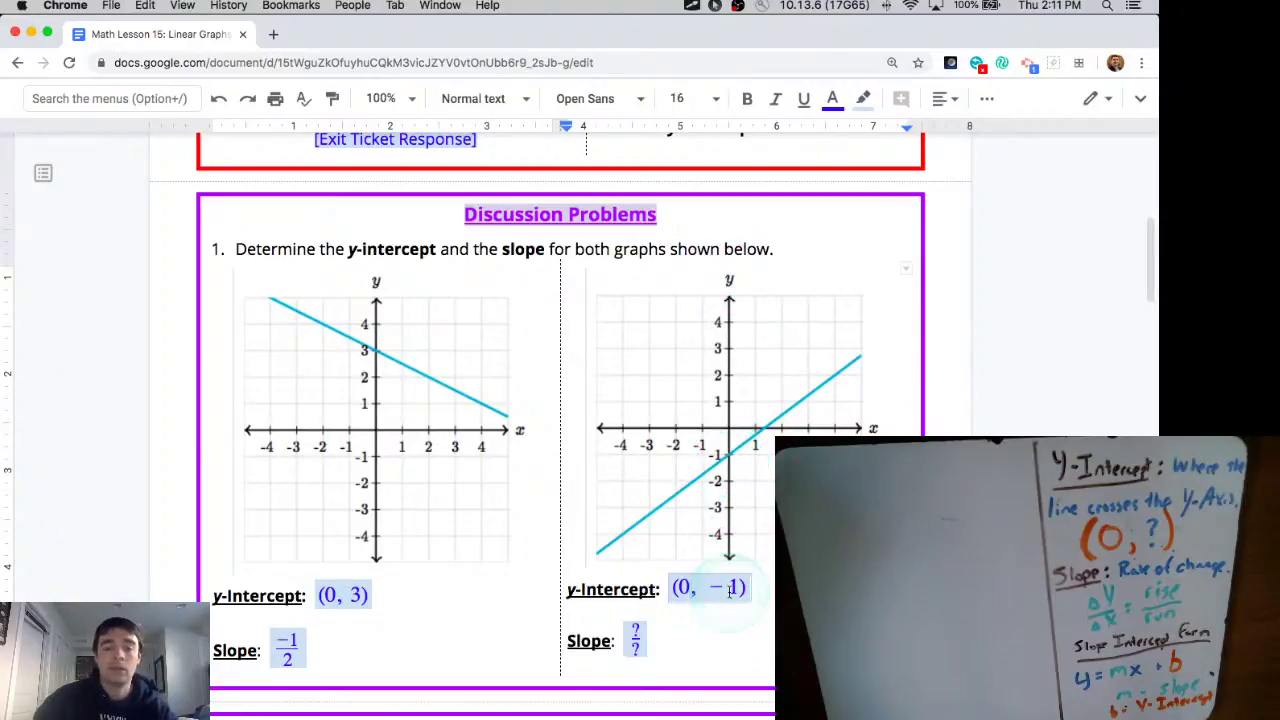
# - Mark a red point at (4, 2) on the second graph's line and draw the rise-and-run path to it from (0, -1)
pyautogui.hotkey('ctrl', 'a')
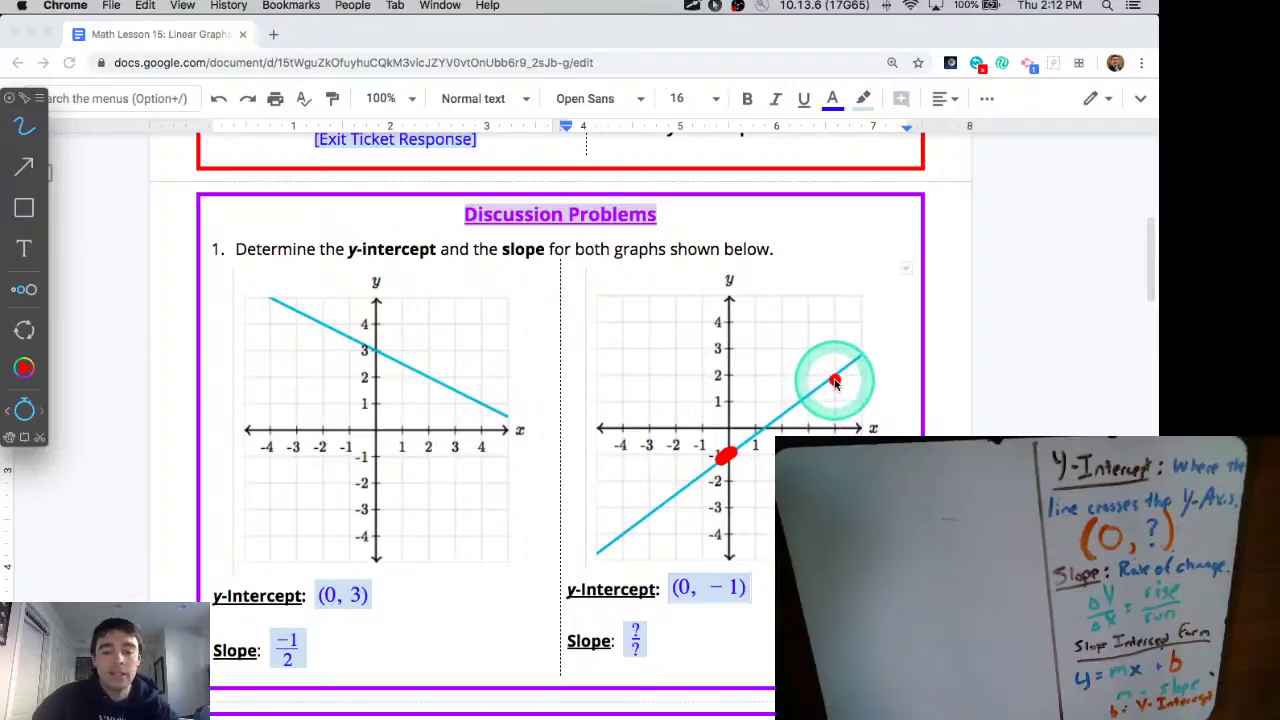
pyautogui.click(836, 378)
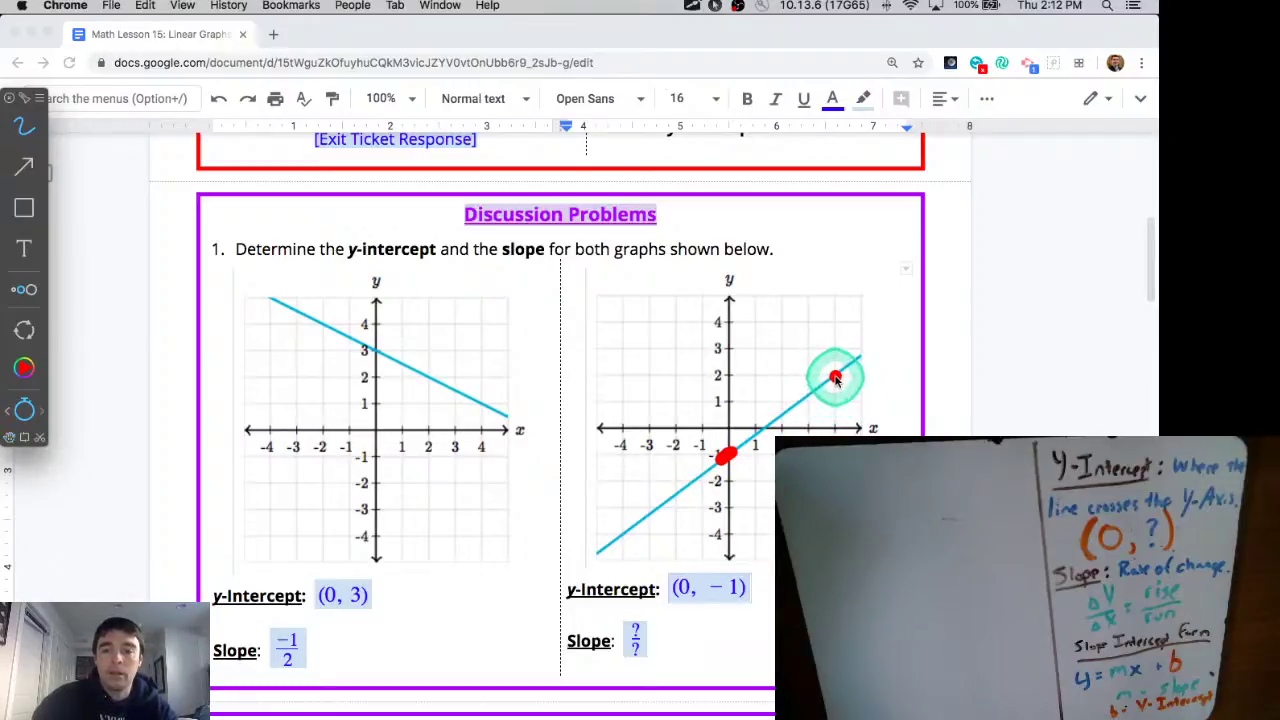
pyautogui.moveTo(835, 377); pyautogui.dragTo(836, 374)
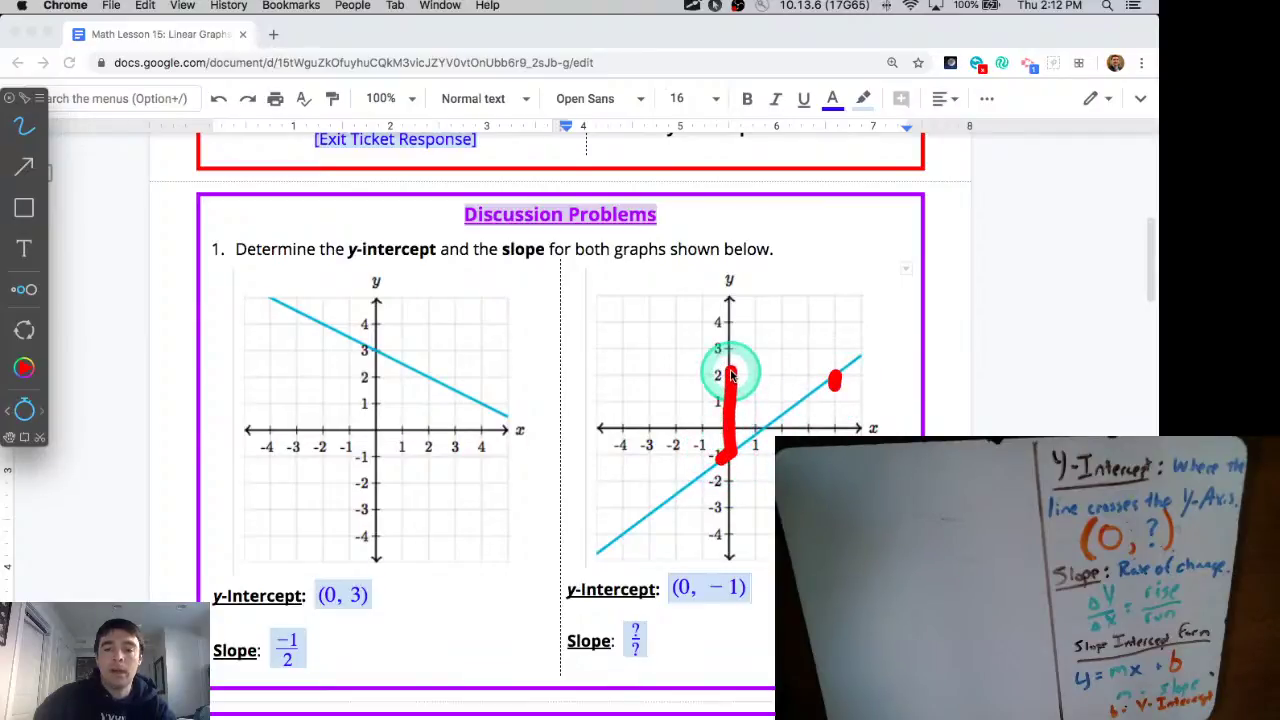
pyautogui.moveTo(745, 373); pyautogui.dragTo(848, 376)
# - Label the second graph's rise +3 and its run +4 in red pen
pyautogui.moveTo(612, 383)
pyautogui.mouseDown()
pyautogui.moveTo(660, 398)
pyautogui.moveTo(625, 408)
pyautogui.moveTo(628, 448)
pyautogui.moveTo(612, 456)
pyautogui.mouseUp()
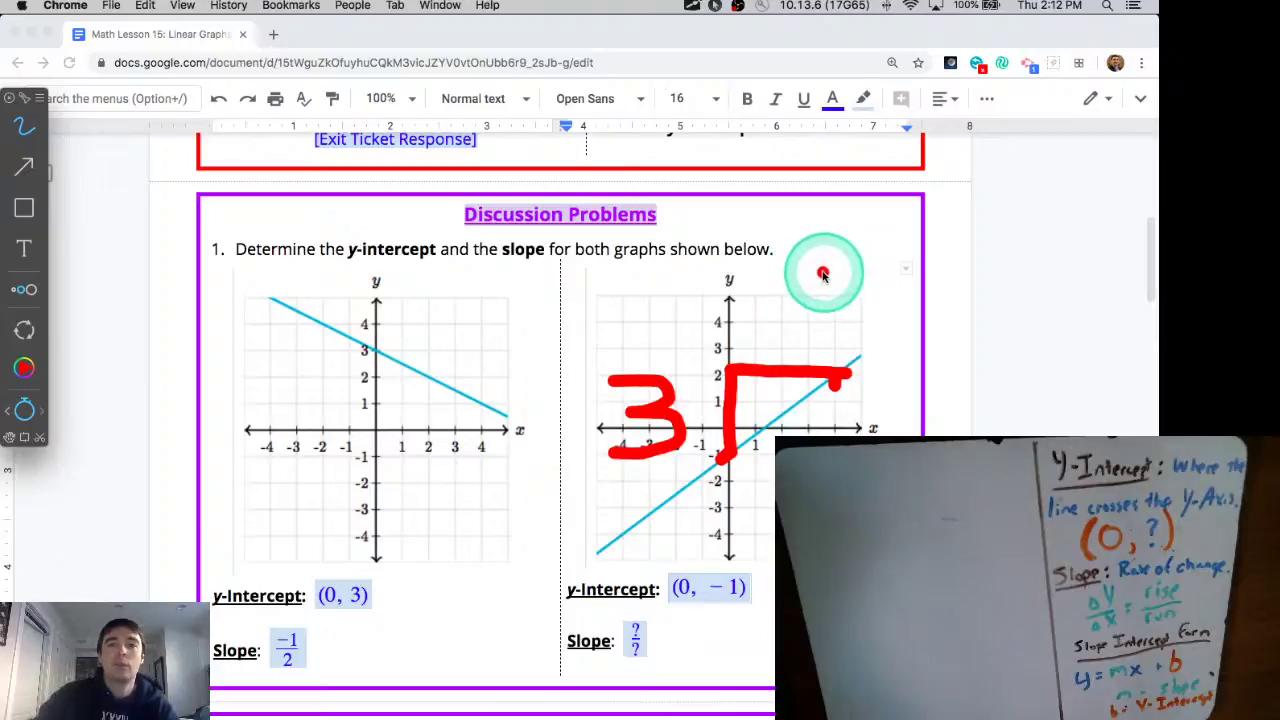
pyautogui.moveTo(757, 268)
pyautogui.mouseDown()
pyautogui.moveTo(757, 300)
pyautogui.moveTo(803, 317)
pyautogui.mouseUp()
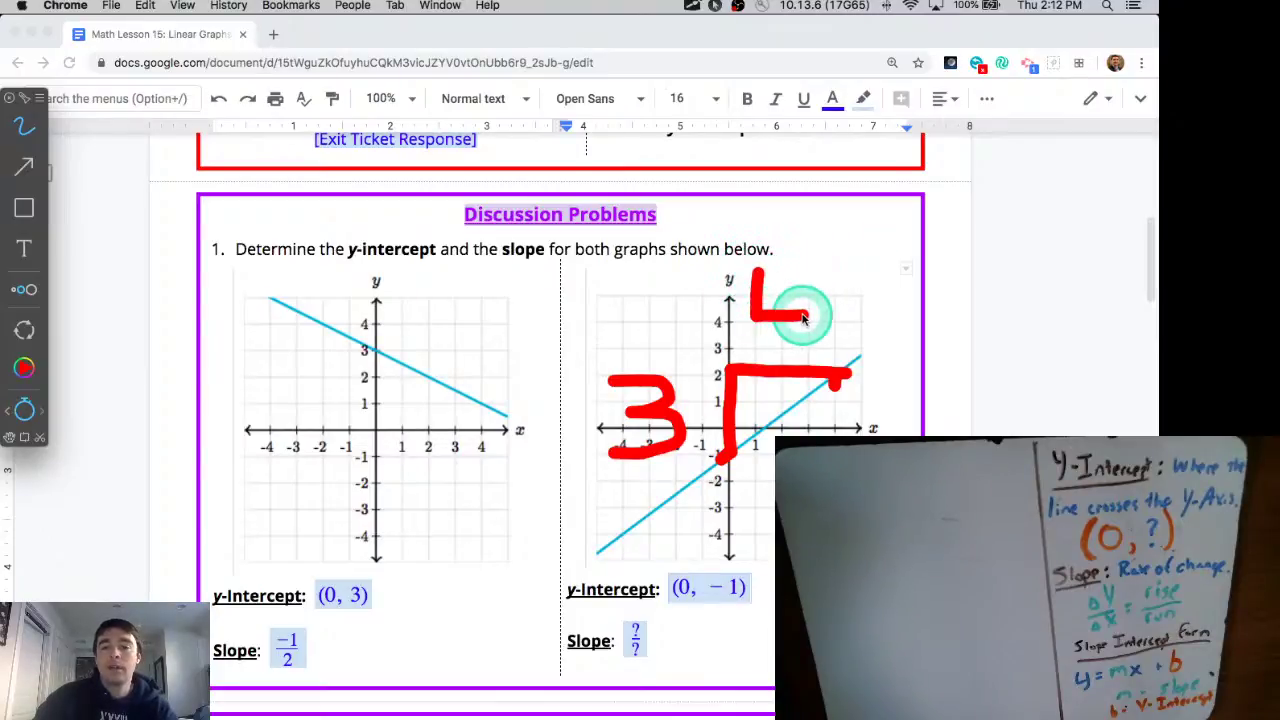
pyautogui.moveTo(806, 262); pyautogui.dragTo(805, 343)
pyautogui.moveTo(715, 296)
pyautogui.mouseDown()
pyautogui.moveTo(715, 324)
pyautogui.moveTo(740, 309)
pyautogui.mouseUp()
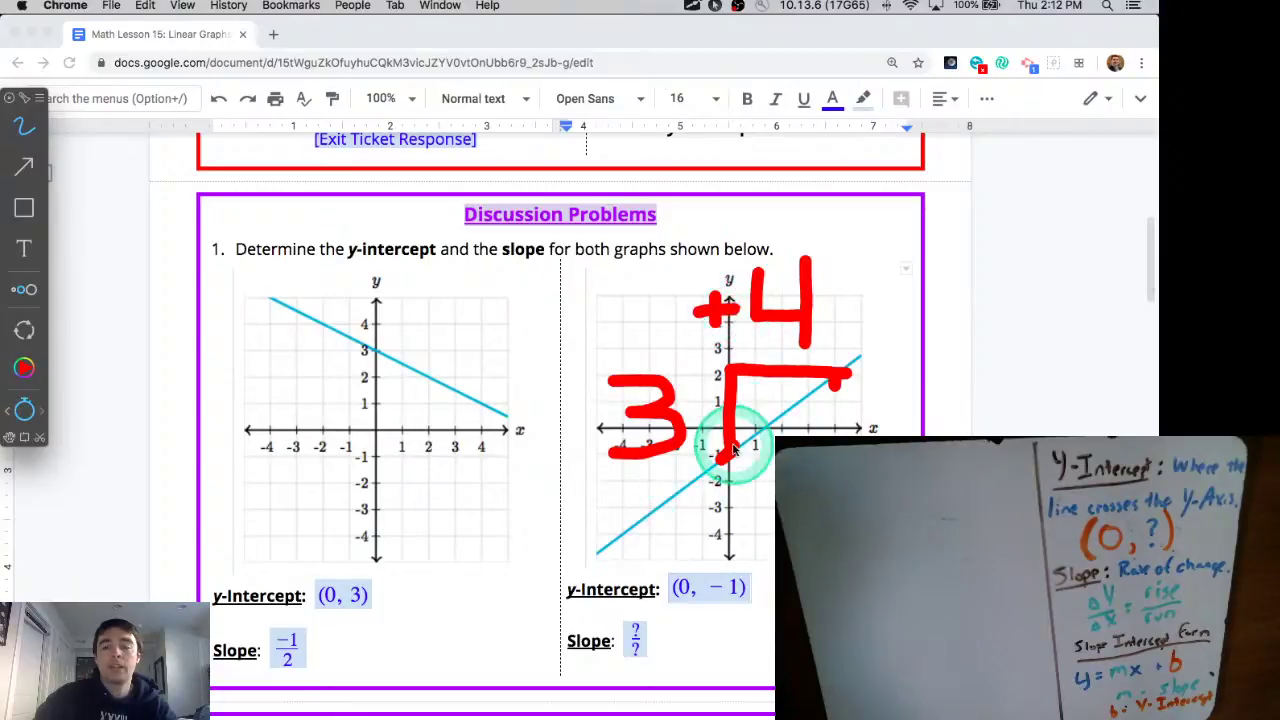
pyautogui.moveTo(561, 405)
pyautogui.mouseDown()
pyautogui.moveTo(560, 437)
pyautogui.moveTo(582, 426)
pyautogui.mouseUp()
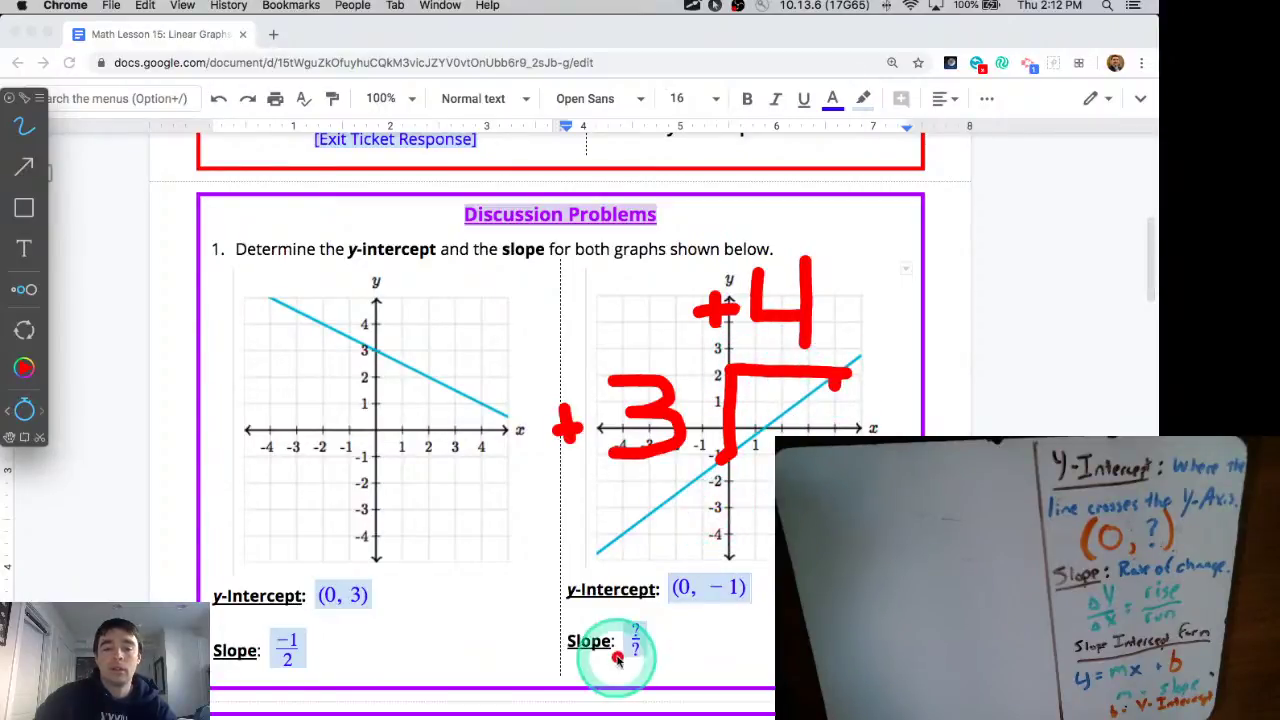
# - Leave the pen annotations and fill in the second graph's Slope fraction as 3/4
pyautogui.press('Escape')
pyautogui.click(638, 631)
pyautogui.press('BackSpace')
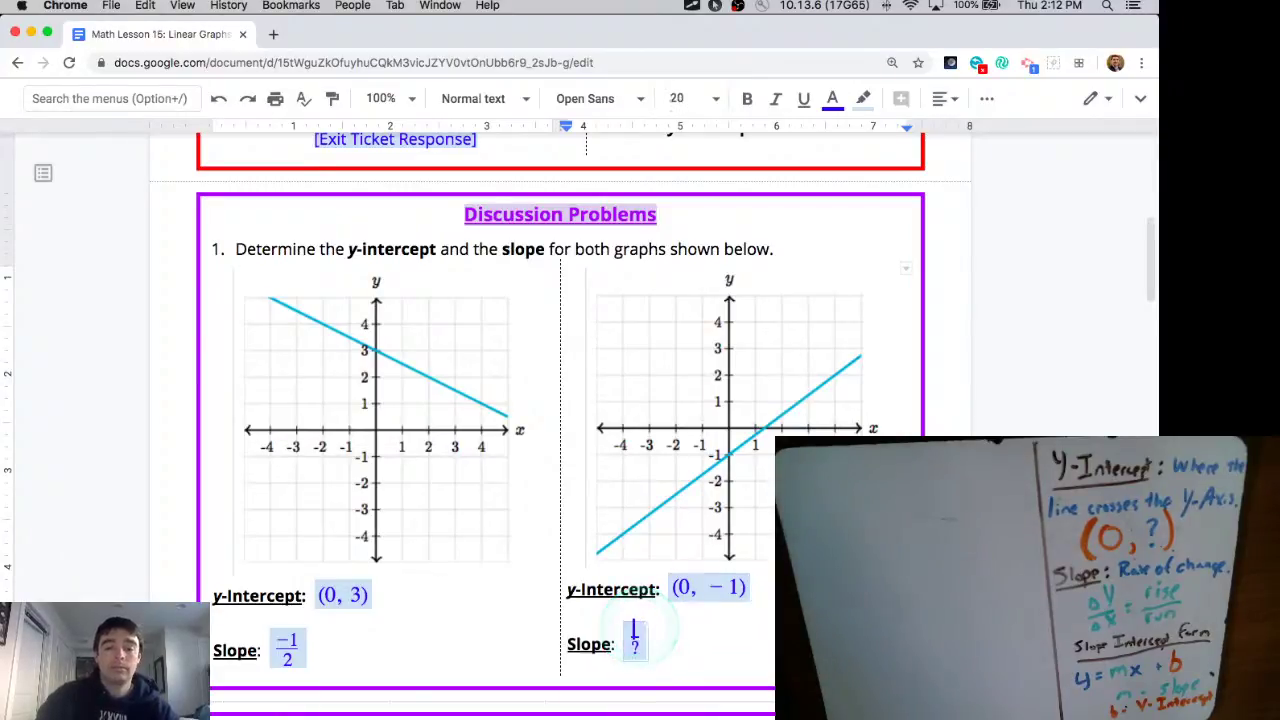
pyautogui.write('3')
pyautogui.press('Right')
pyautogui.press('BackSpace')
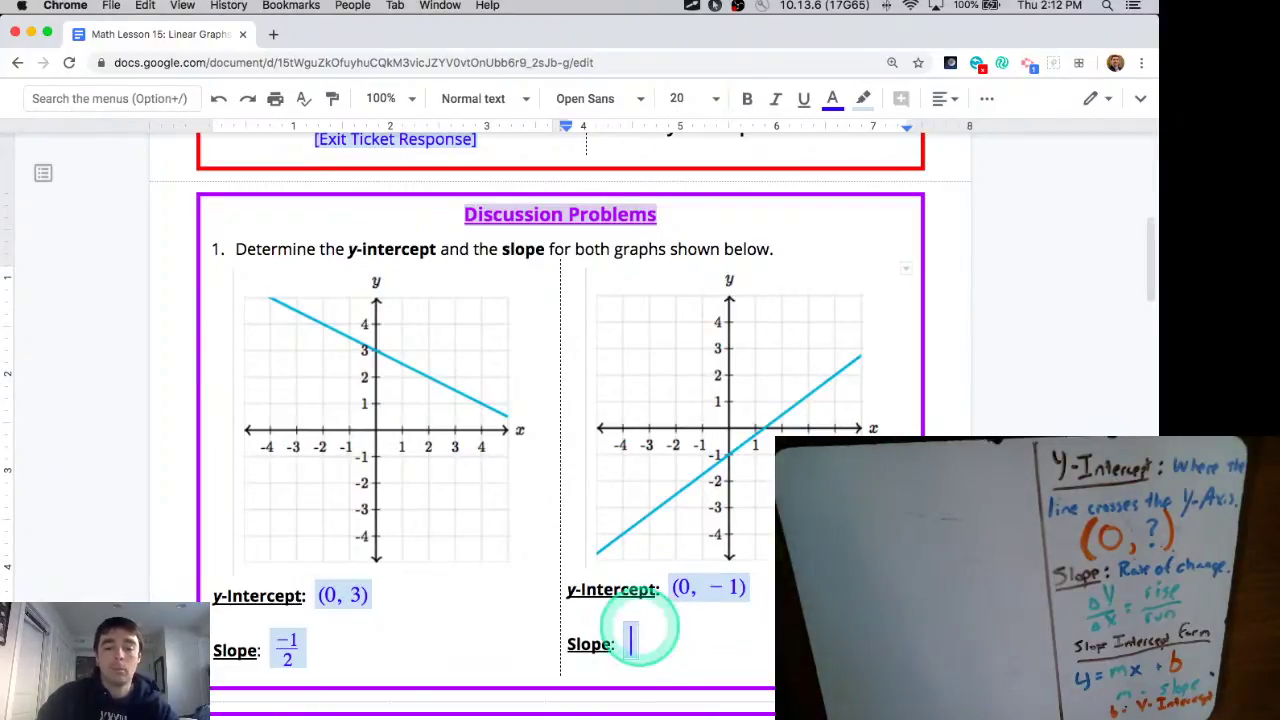
pyautogui.write('3/4')
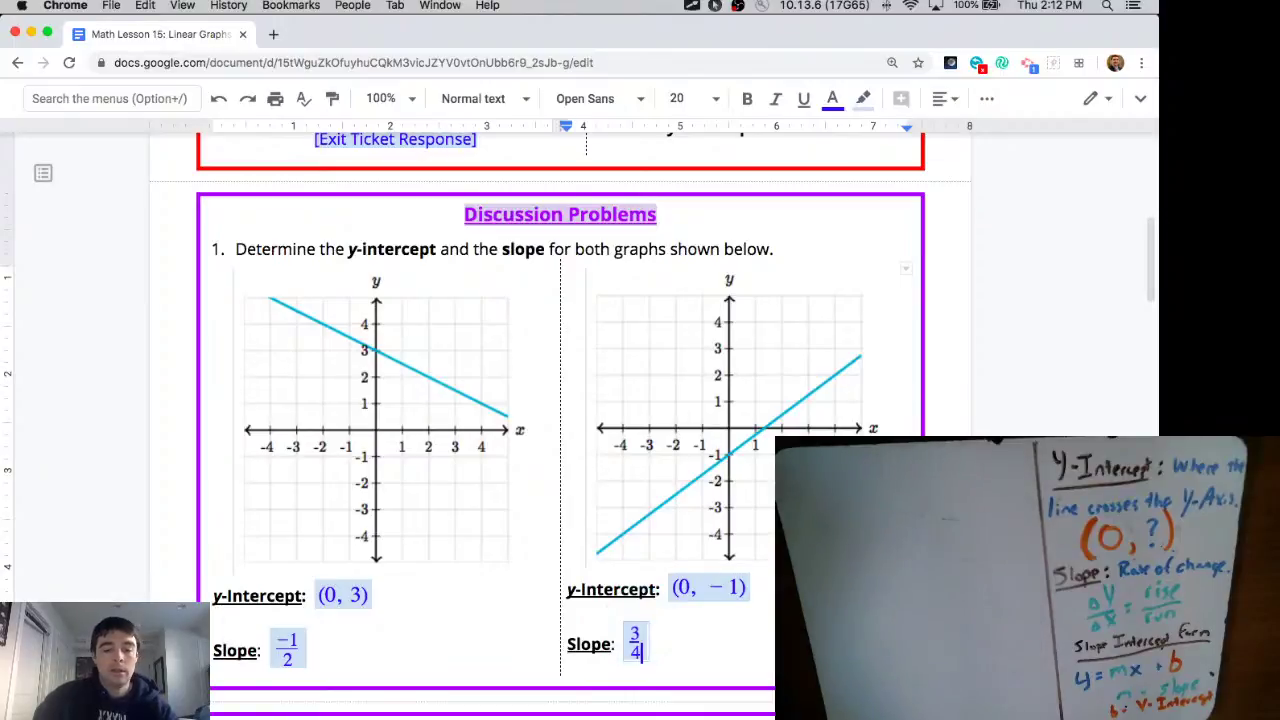
# - Review the second graph's rise-and-run annotations once more, close them and bring discussion problem 2 into view
pyautogui.hotkey('alt', 'Tab')
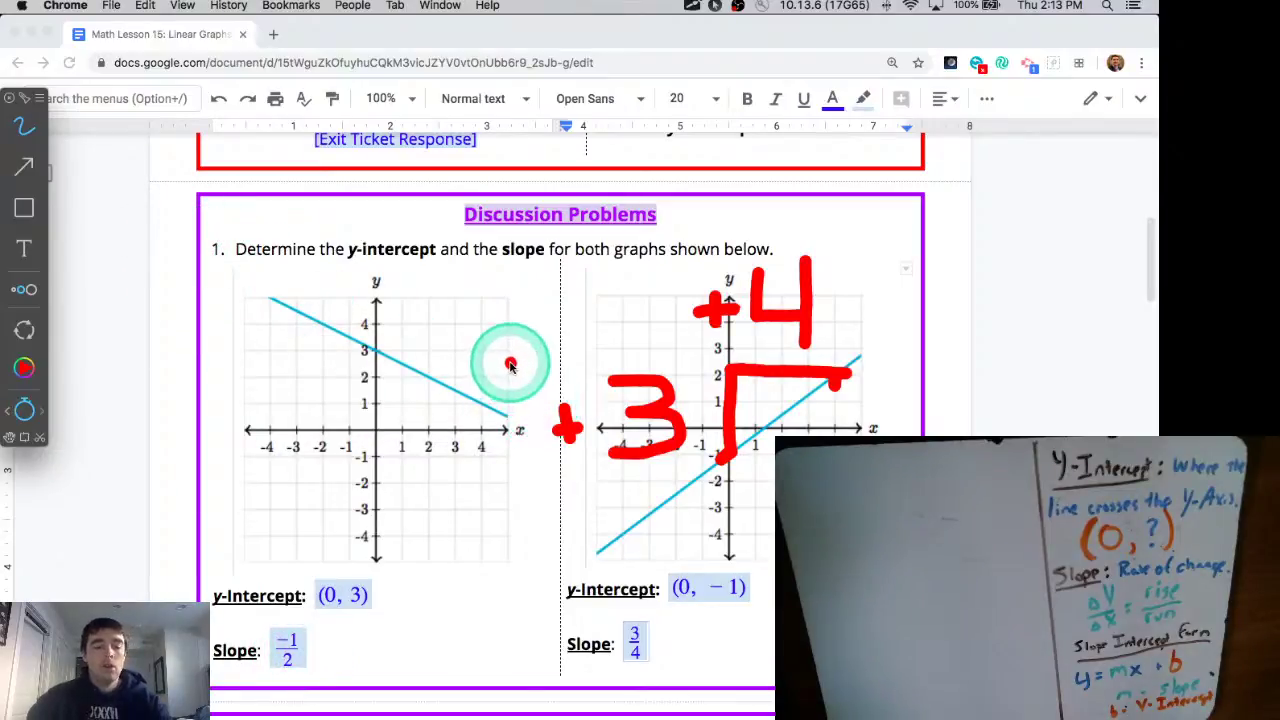
pyautogui.press('Escape')
pyautogui.scroll(-2, 520, 362)
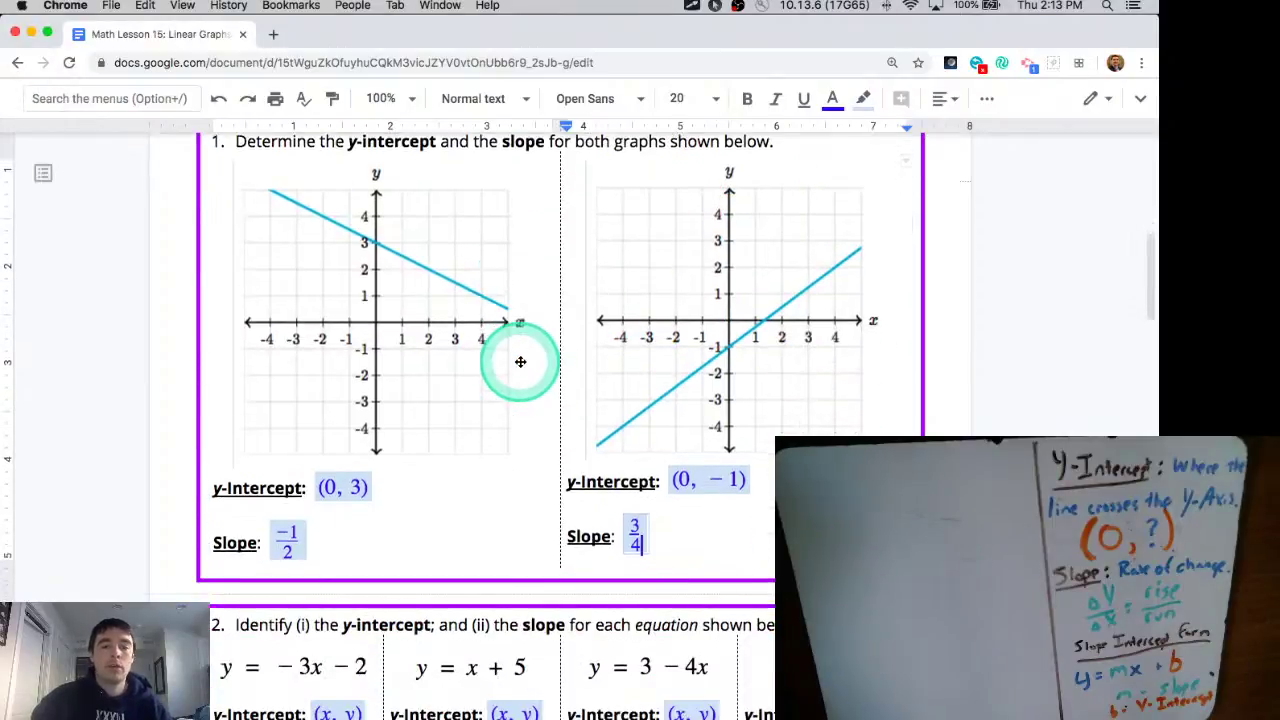